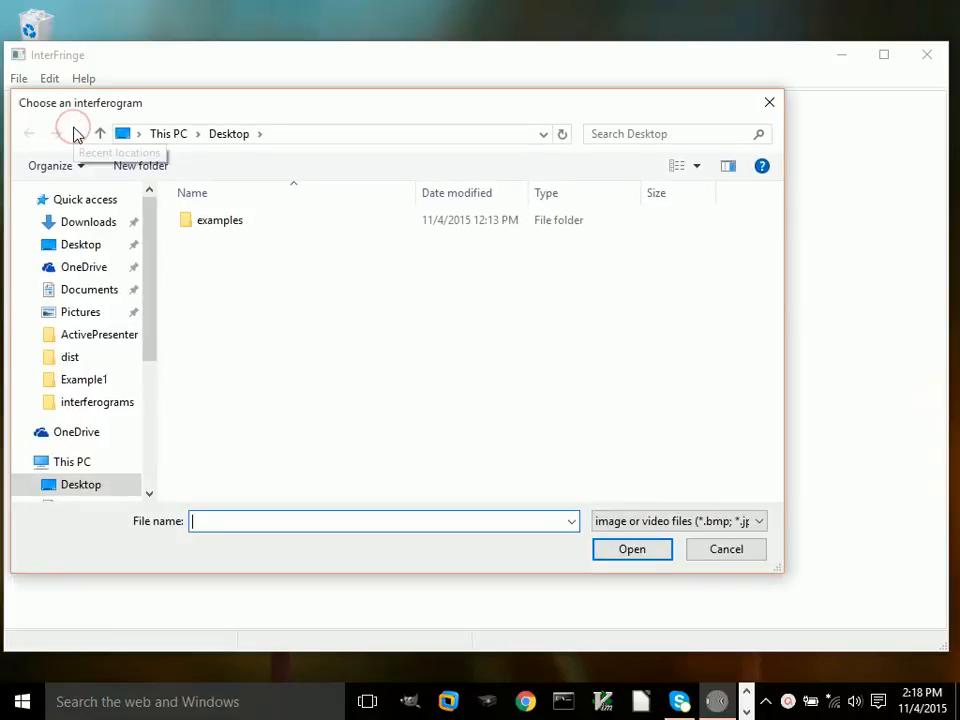
Step: Open the interferogram Picture 21.bmp from the examples > fringe_tracing > Example1 folder
{"action": "double_click", "coordinate": [214, 222]}
{"action": "double_click", "coordinate": [214, 222]}
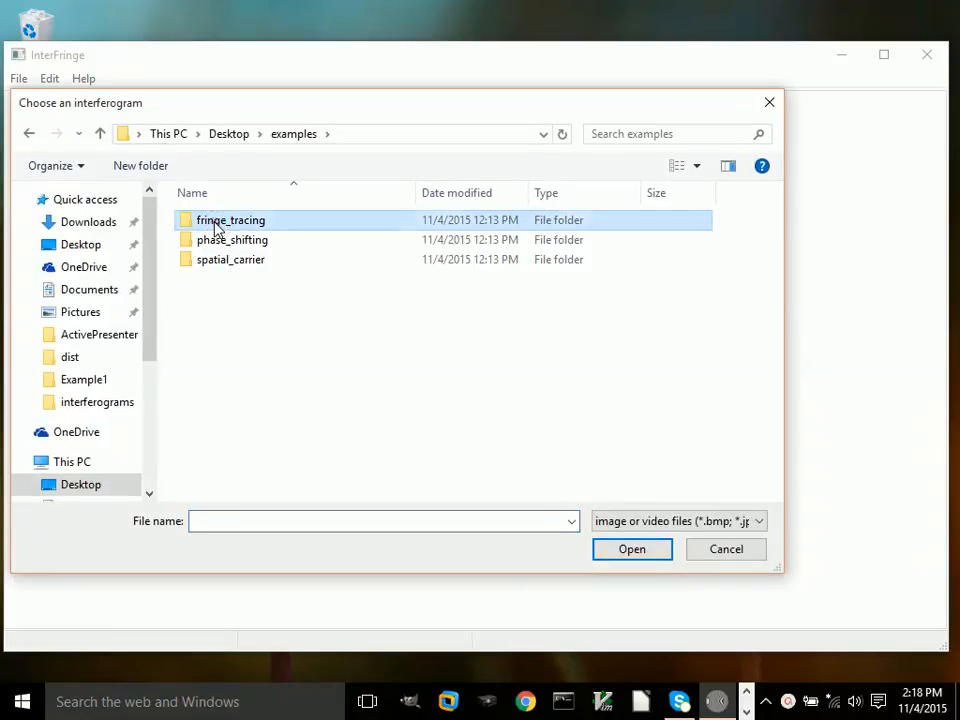
{"action": "double_click", "coordinate": [214, 224]}
{"action": "left_click", "coordinate": [214, 229]}
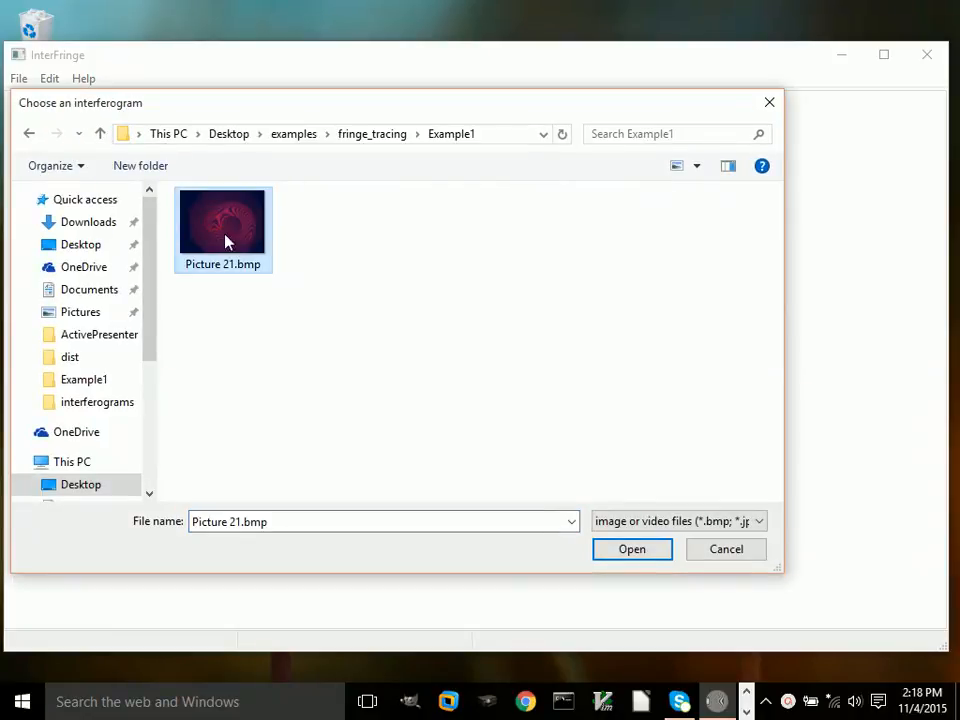
{"action": "left_click", "coordinate": [626, 549]}
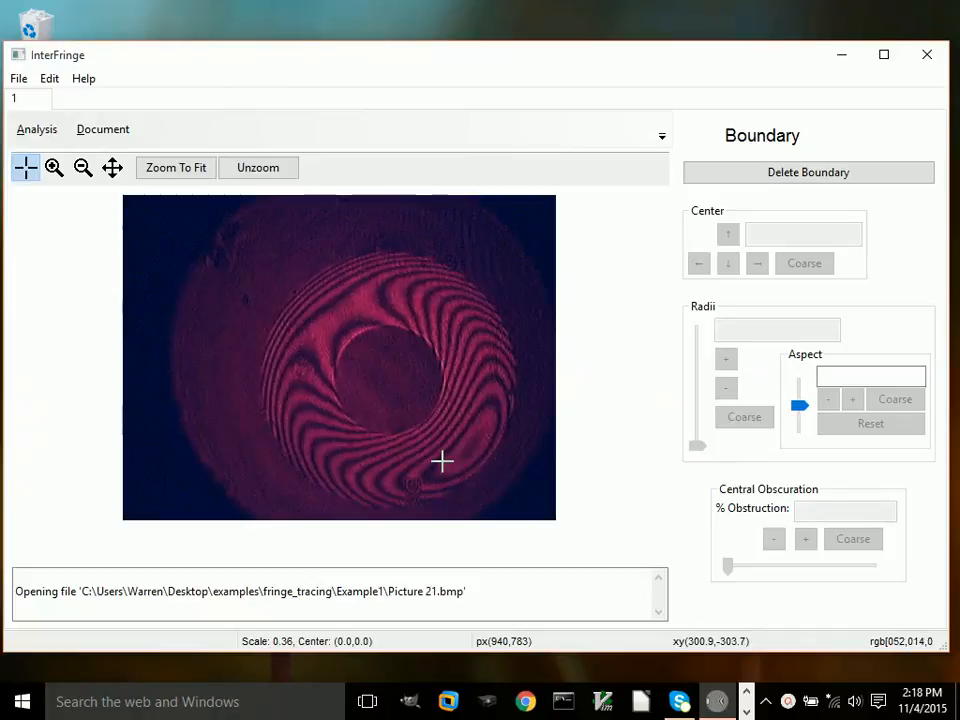
Step: Centre a boundary circle on the mirror and enlarge its radius to 379
{"action": "left_click", "coordinate": [390, 380]}
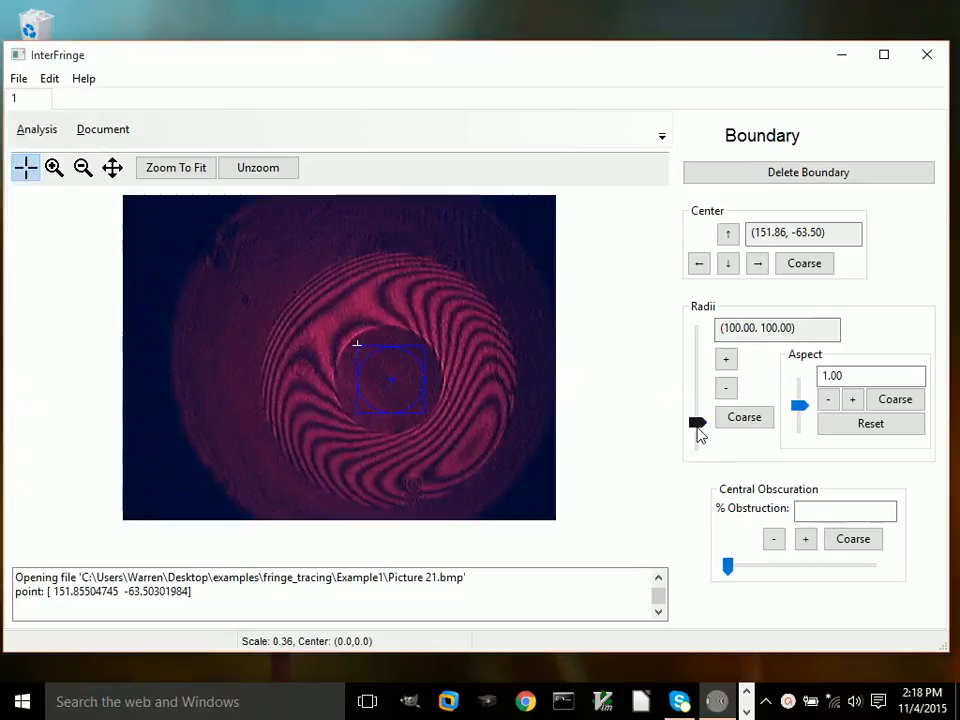
{"action": "left_click_drag", "start_coordinate": [698, 425], "coordinate": [697, 360]}
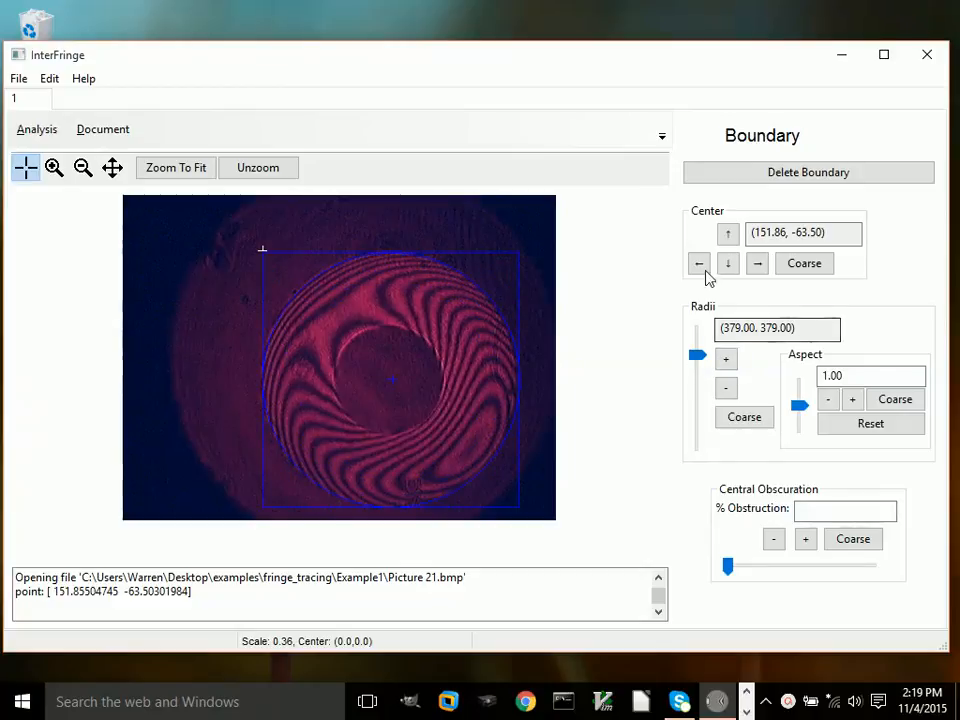
Step: Nudge the boundary centre left to 146.86 and set the central obscuration to 44%
{"action": "left_click", "coordinate": [699, 264]}
{"action": "left_click", "coordinate": [699, 264]}
{"action": "left_click", "coordinate": [699, 264]}
{"action": "left_click", "coordinate": [699, 264]}
{"action": "left_click", "coordinate": [699, 264]}
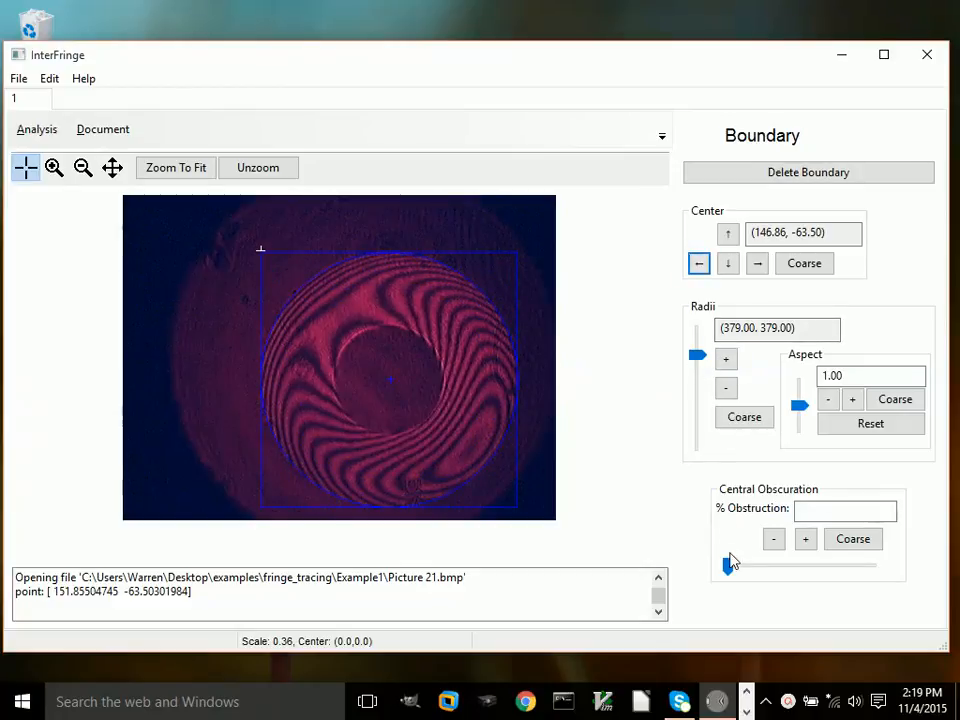
{"action": "mouse_move", "coordinate": [732, 562]}
{"action": "left_mouse_down"}
{"action": "mouse_move", "coordinate": [731, 570]}
{"action": "mouse_move", "coordinate": [799, 566]}
{"action": "left_mouse_up"}
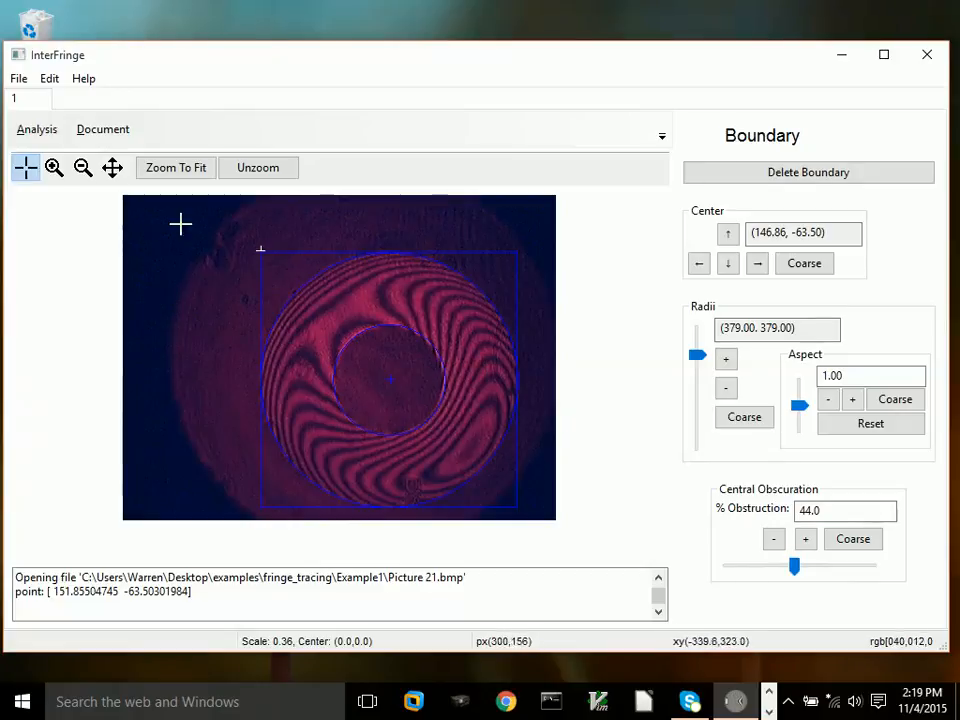
Step: Open the Fringe Tracing analysis
{"action": "left_click", "coordinate": [40, 134]}
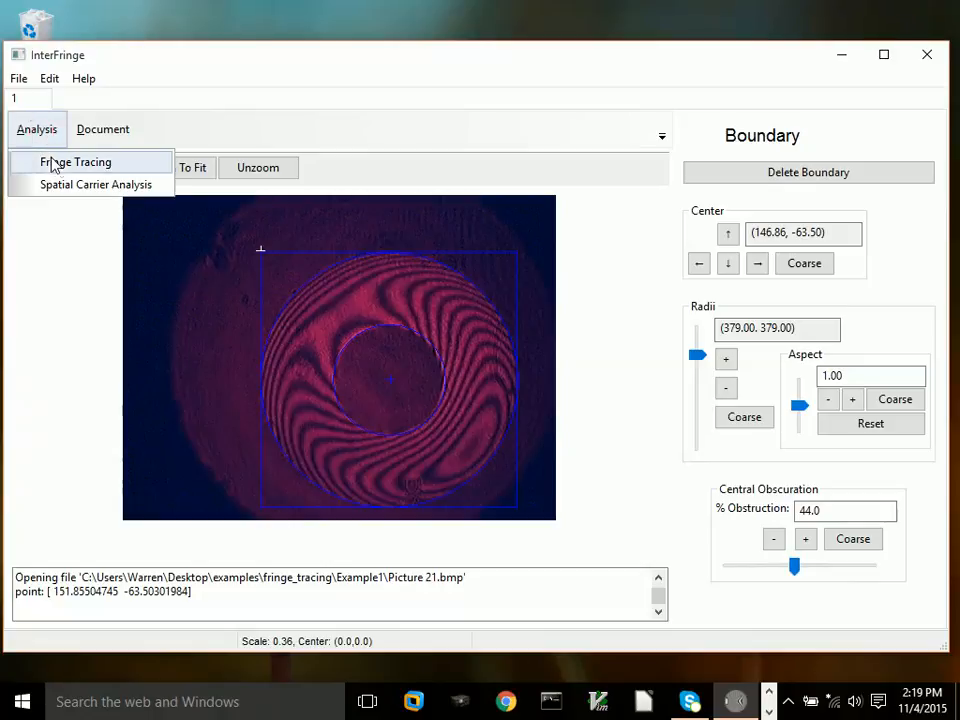
{"action": "left_click", "coordinate": [60, 163]}
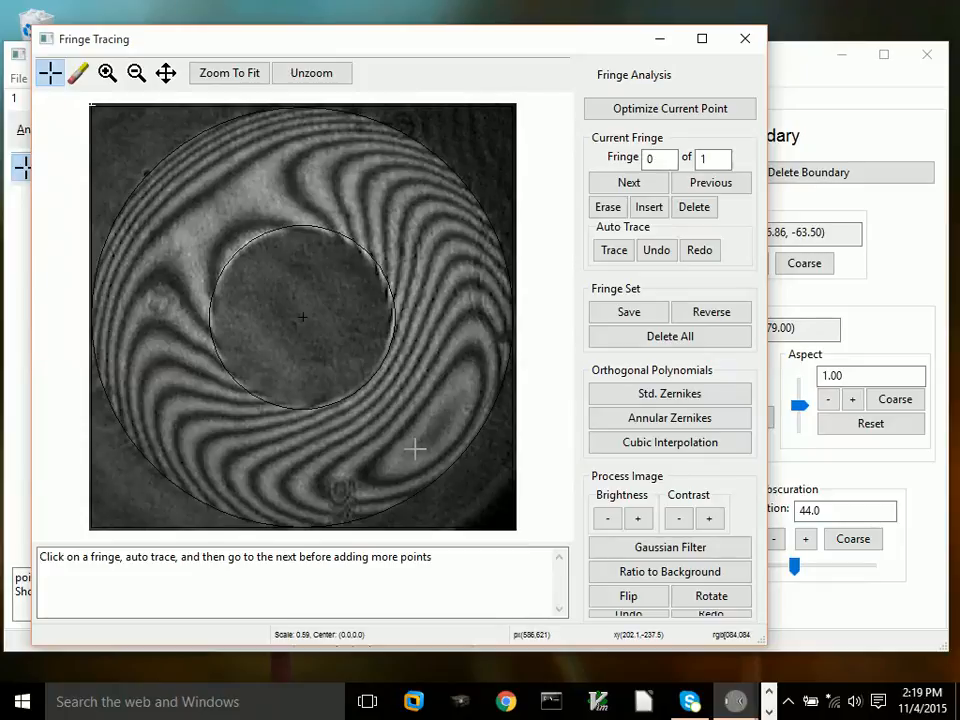
Step: Apply a Gaussian filter with a sigma of 2 pixels to the image
{"action": "left_click", "coordinate": [636, 548]}
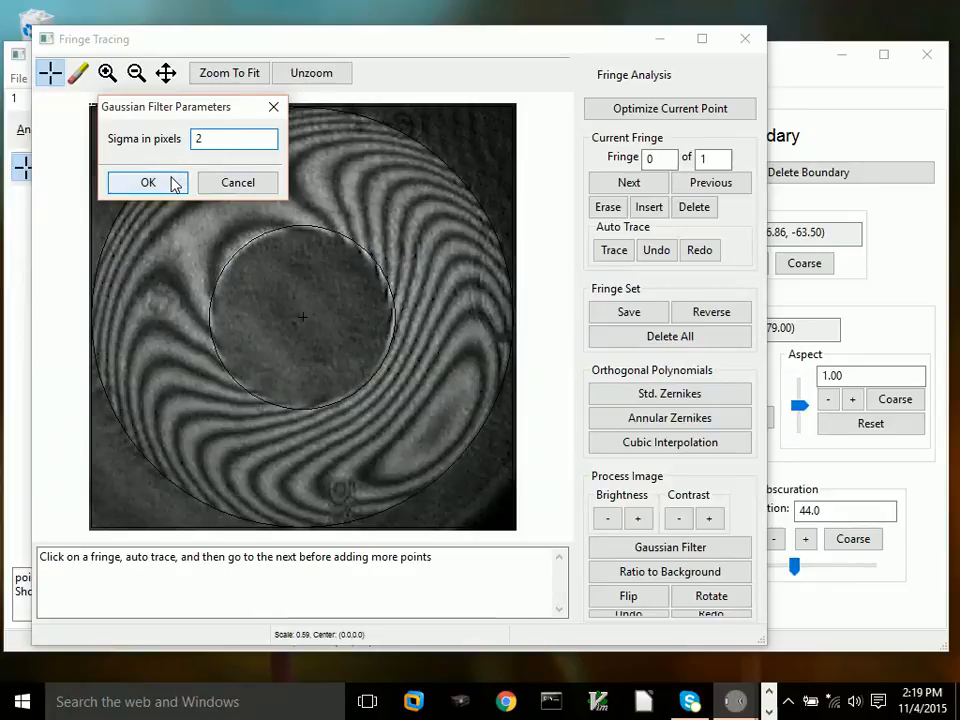
{"action": "left_click", "coordinate": [148, 182]}
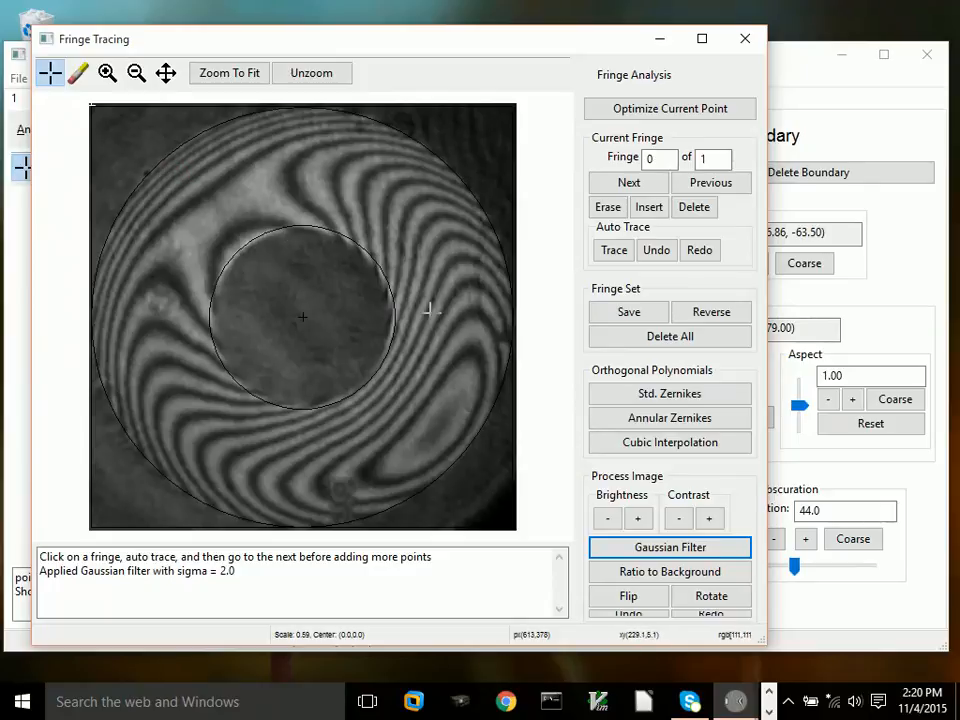
Step: Seed a point on the lower-right closed fringe and auto trace it
{"action": "left_click", "coordinate": [453, 365]}
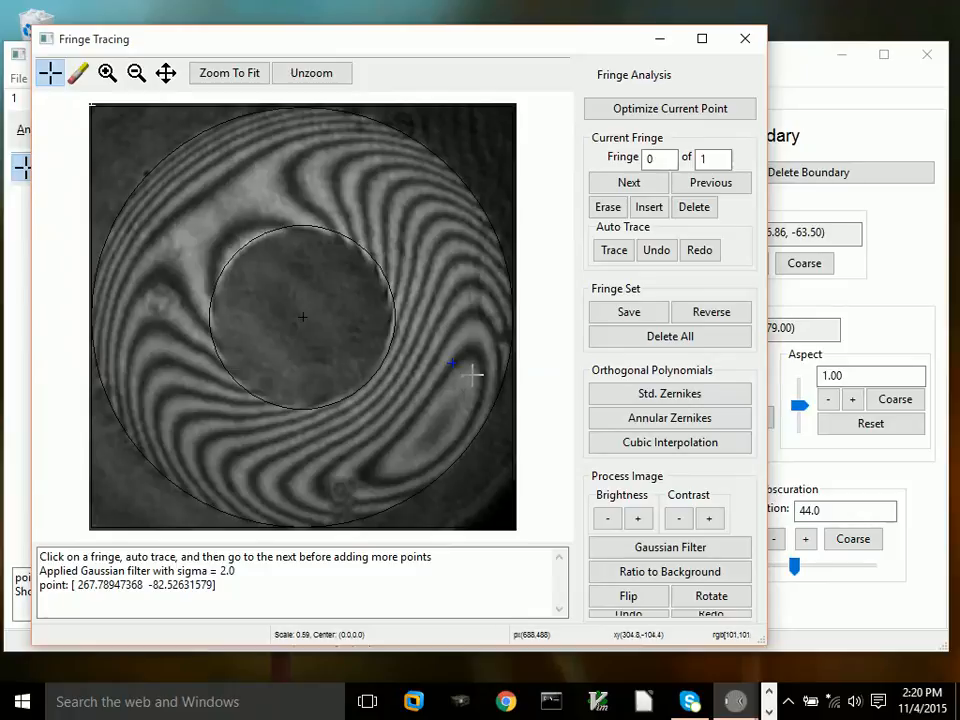
{"action": "left_click", "coordinate": [608, 251]}
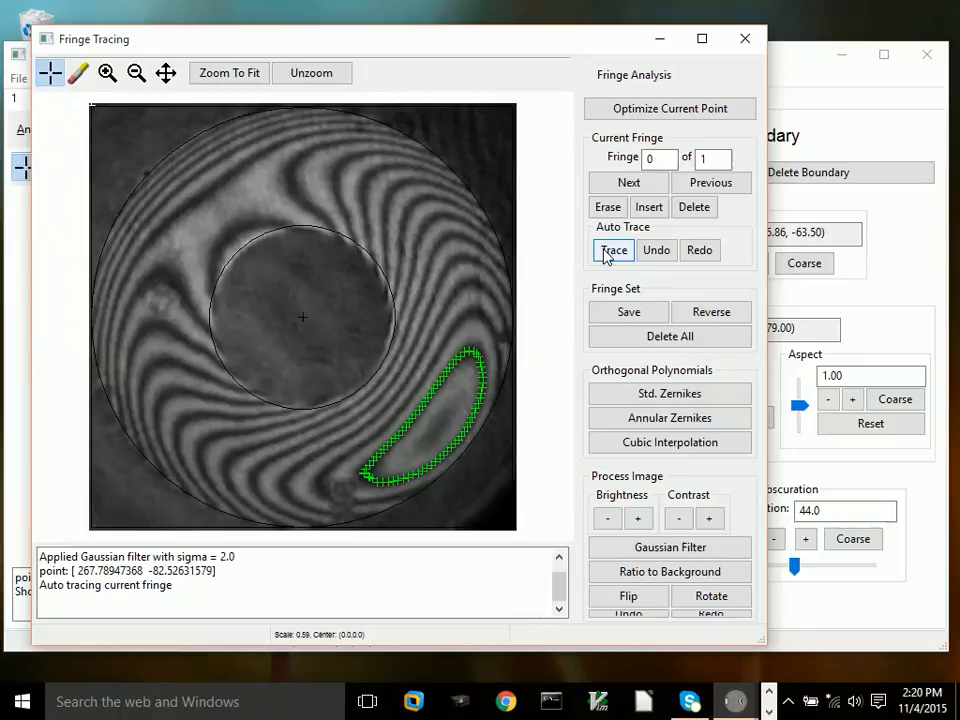
Step: Advance to the next fringe, seed a point on the surrounding fringe and auto trace it
{"action": "left_click", "coordinate": [619, 190]}
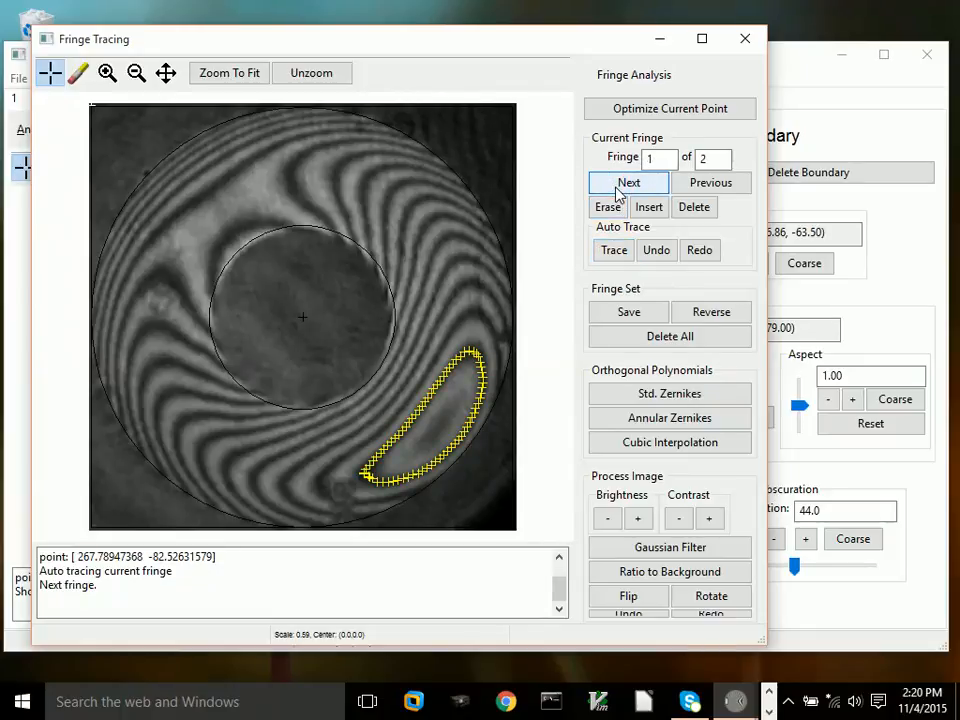
{"action": "left_click", "coordinate": [449, 334]}
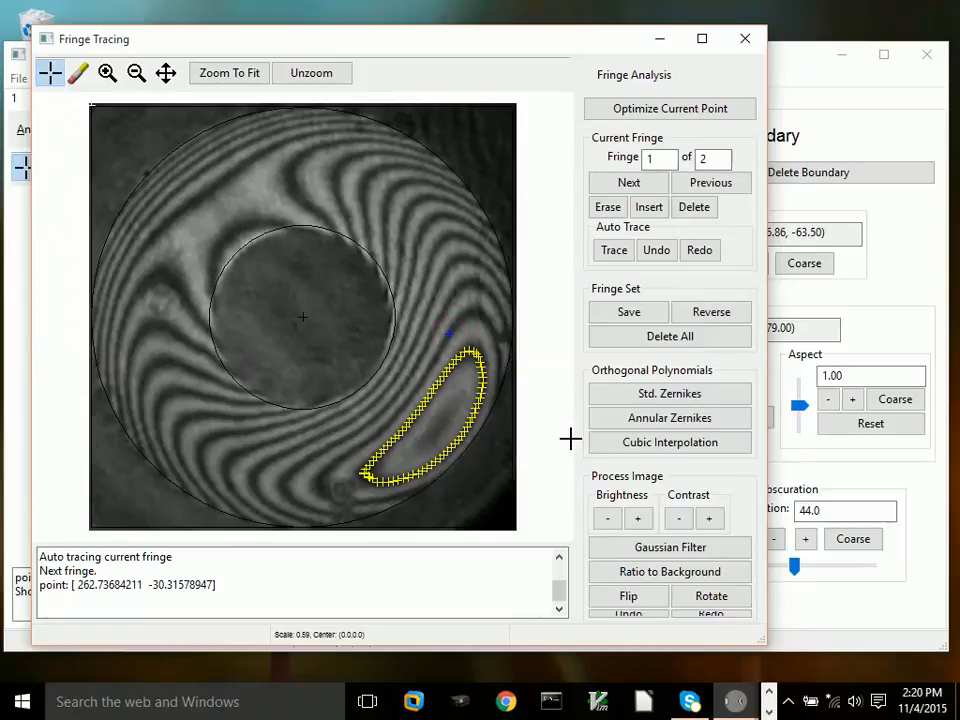
{"action": "left_click", "coordinate": [608, 252]}
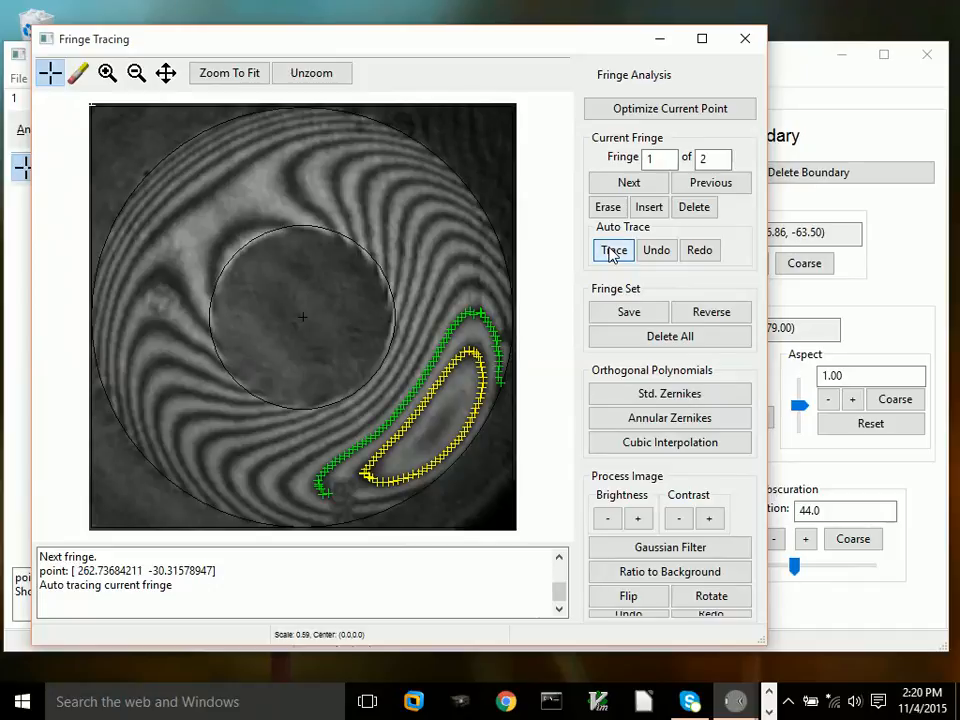
Step: Add a point near the fringe's lower end and trace again to extend it
{"action": "left_click", "coordinate": [380, 497]}
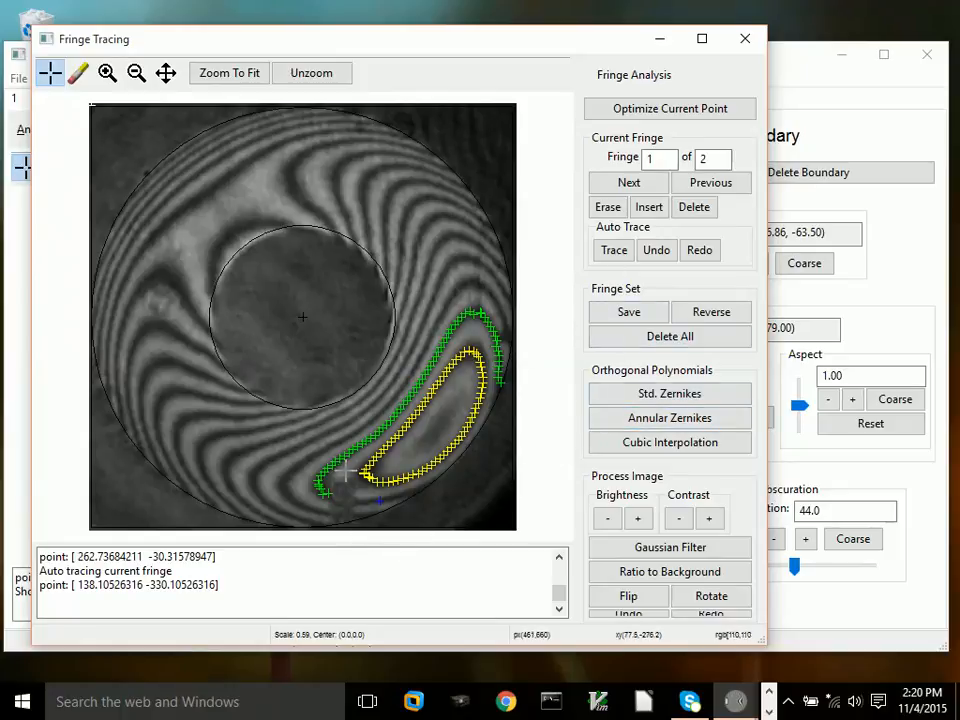
{"action": "left_click", "coordinate": [611, 253]}
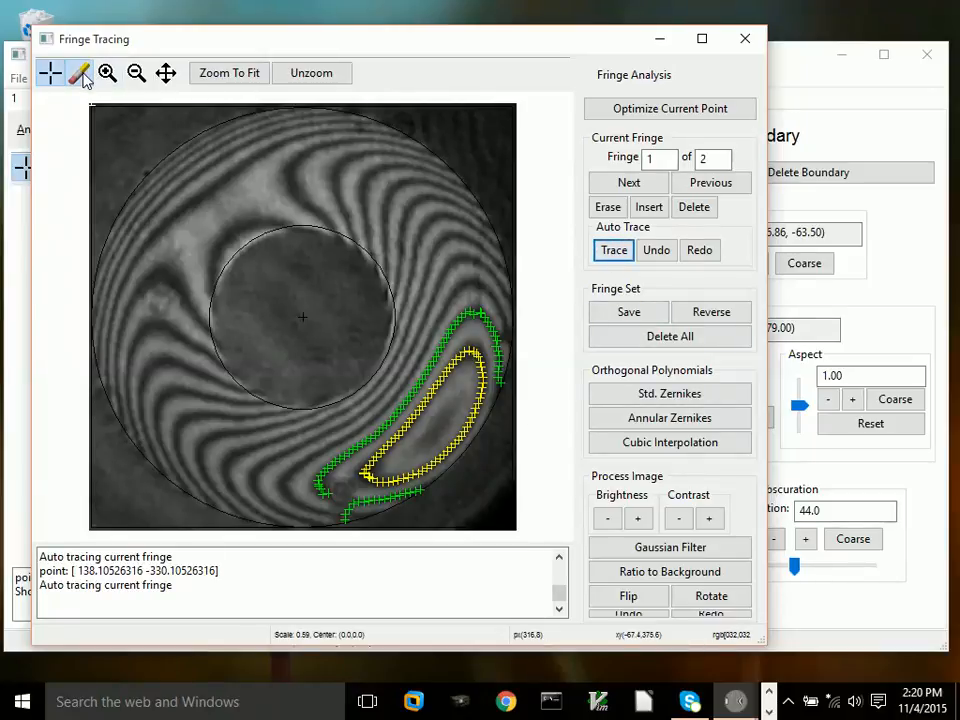
Step: Erase the stray traced points at the fringe's lower end with the eraser tool
{"action": "left_click", "coordinate": [82, 76]}
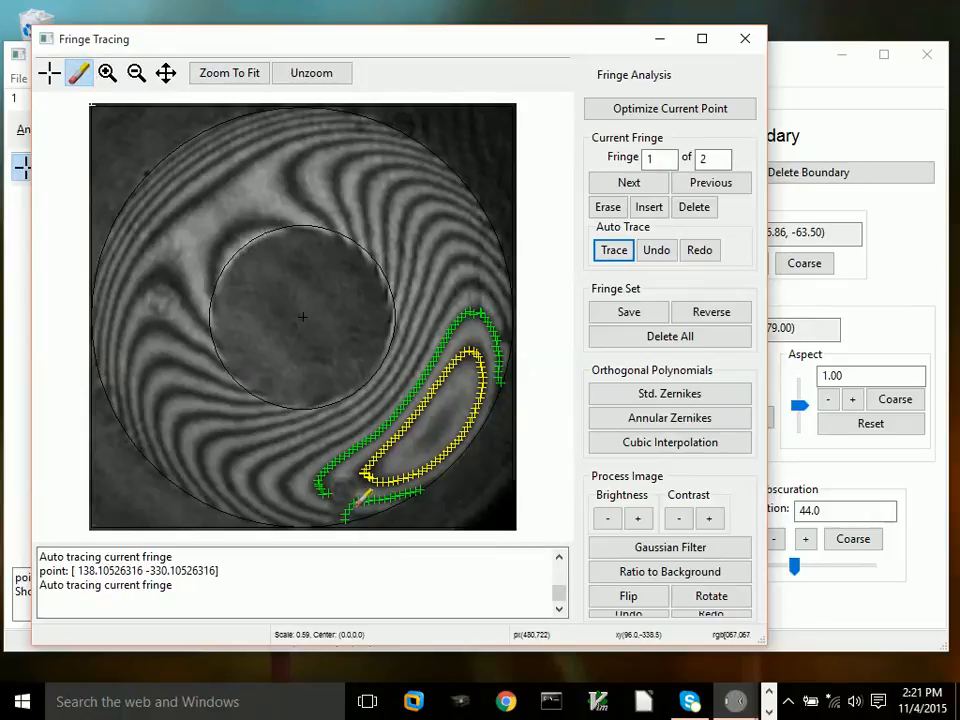
{"action": "left_click_drag", "start_coordinate": [355, 506], "coordinate": [346, 518]}
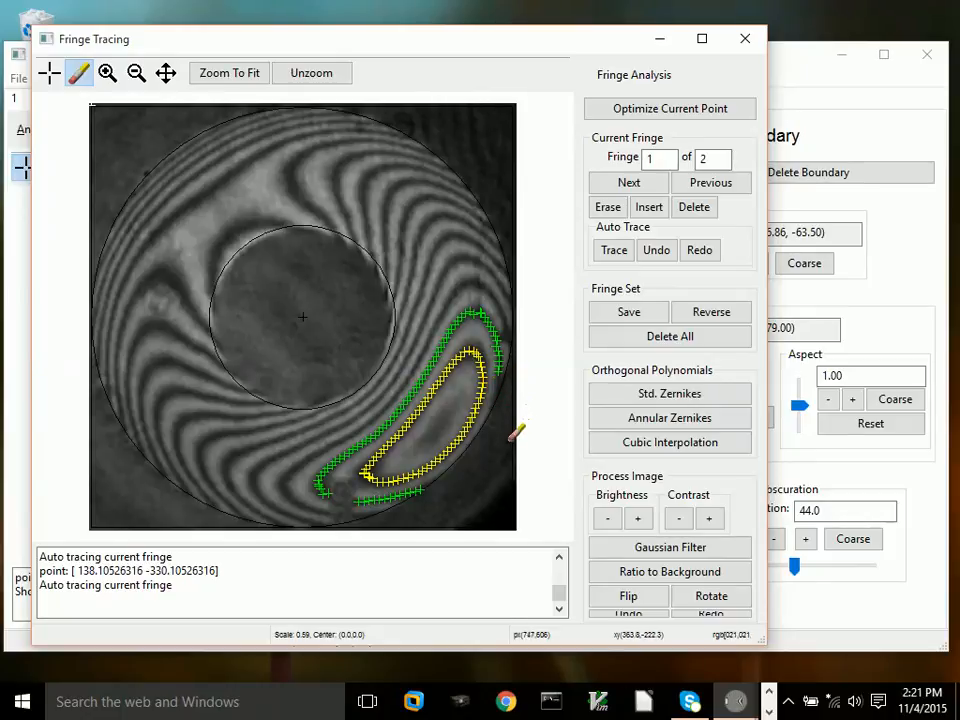
Step: Move to fringe 2, return to the point tool, and auto trace the next fringe outward
{"action": "left_click", "coordinate": [628, 185]}
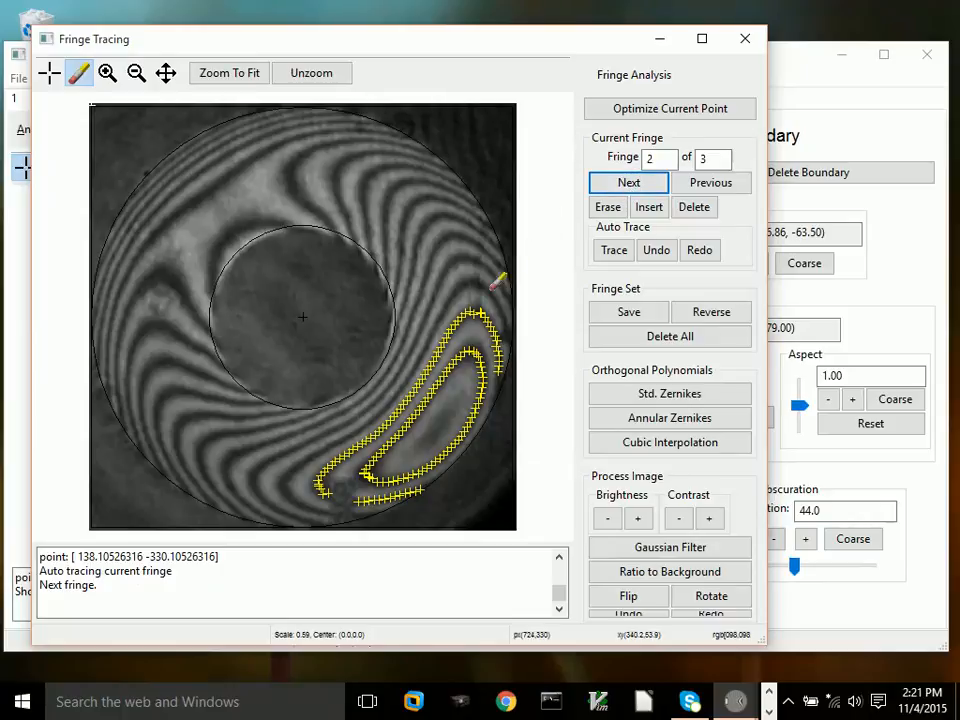
{"action": "left_click", "coordinate": [49, 72]}
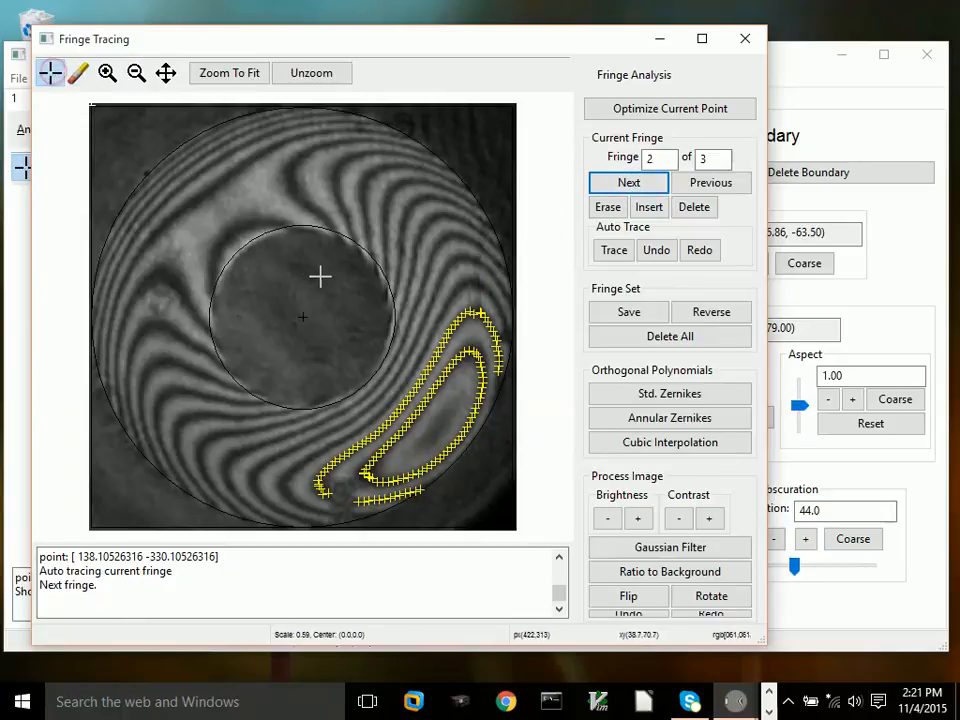
{"action": "left_click", "coordinate": [432, 333]}
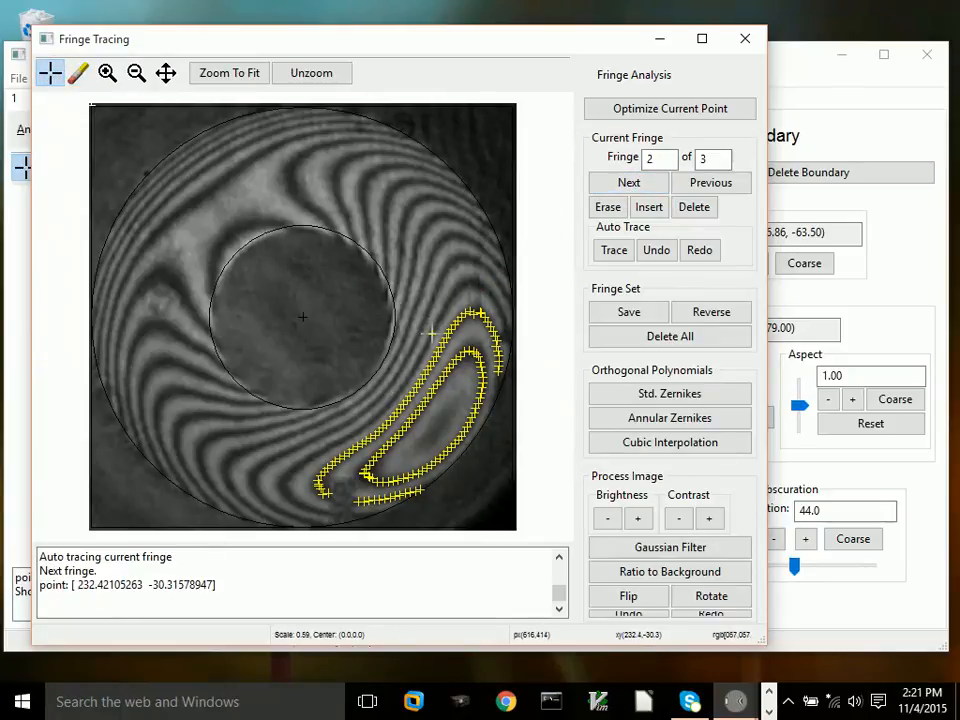
{"action": "left_click", "coordinate": [614, 251]}
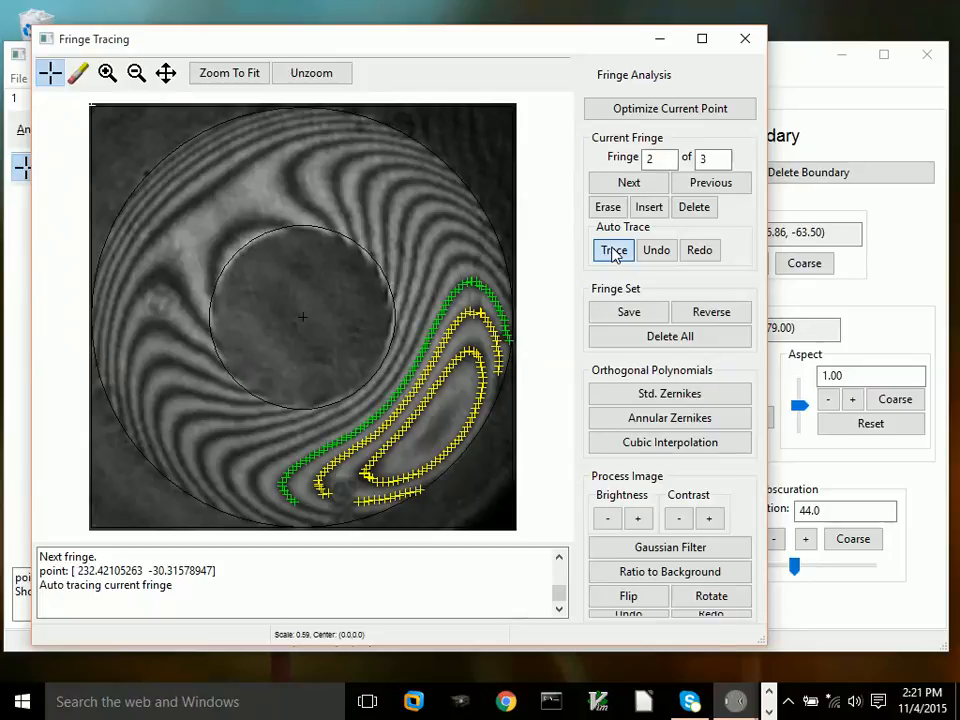
Step: Add a point at that fringe's lower end and re-trace to extend it
{"action": "left_click", "coordinate": [318, 512]}
{"action": "left_click", "coordinate": [612, 250]}
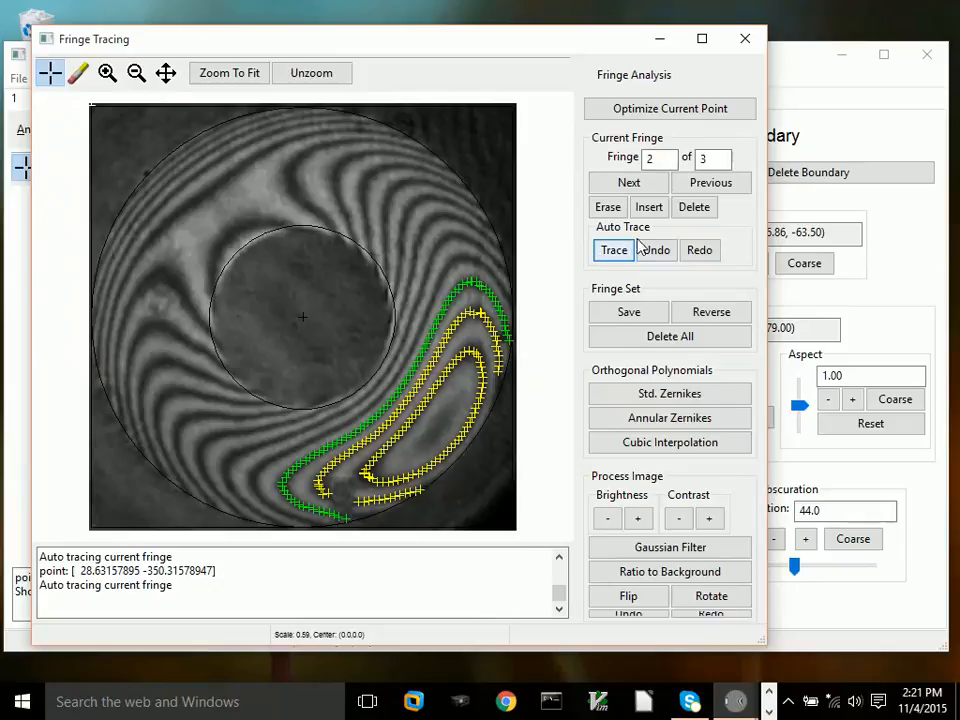
Step: Skip ahead to fringe 6
{"action": "left_click", "coordinate": [627, 185]}
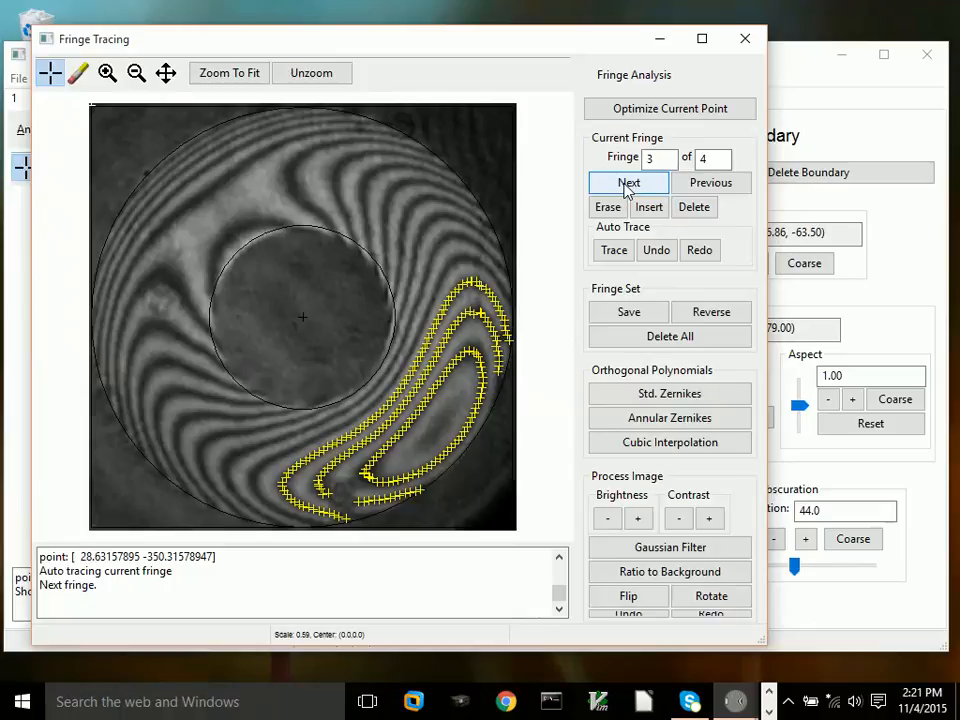
{"action": "left_click", "coordinate": [627, 185]}
{"action": "left_click", "coordinate": [627, 185]}
{"action": "left_click", "coordinate": [627, 185]}
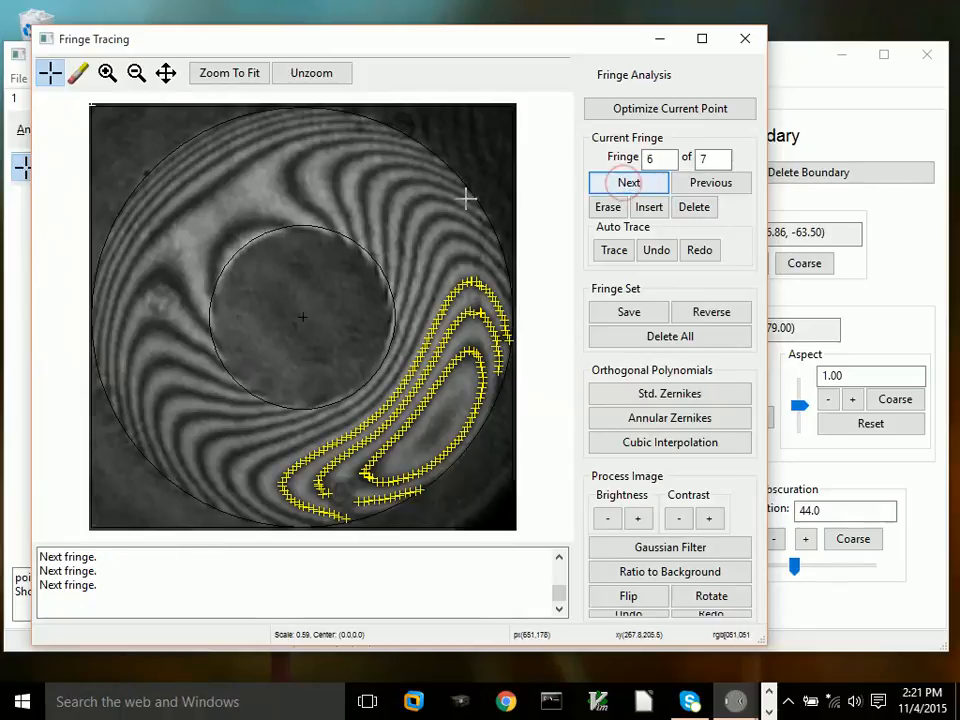
Step: Seed a point on the fringe beside the obscuration's upper right and auto trace it
{"action": "left_click", "coordinate": [411, 271]}
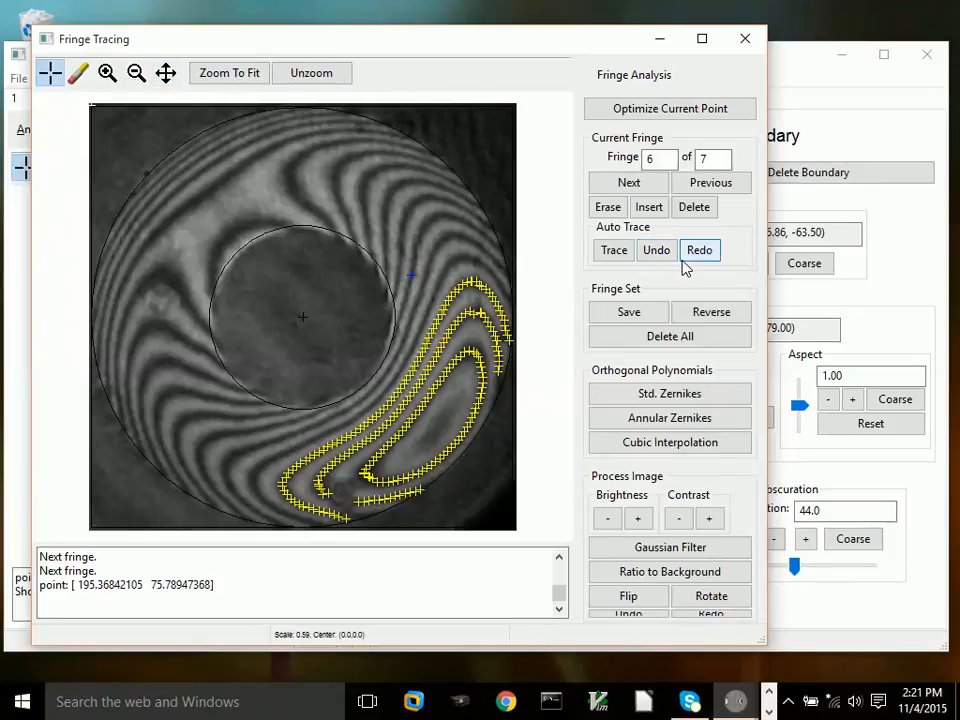
{"action": "left_click", "coordinate": [622, 252]}
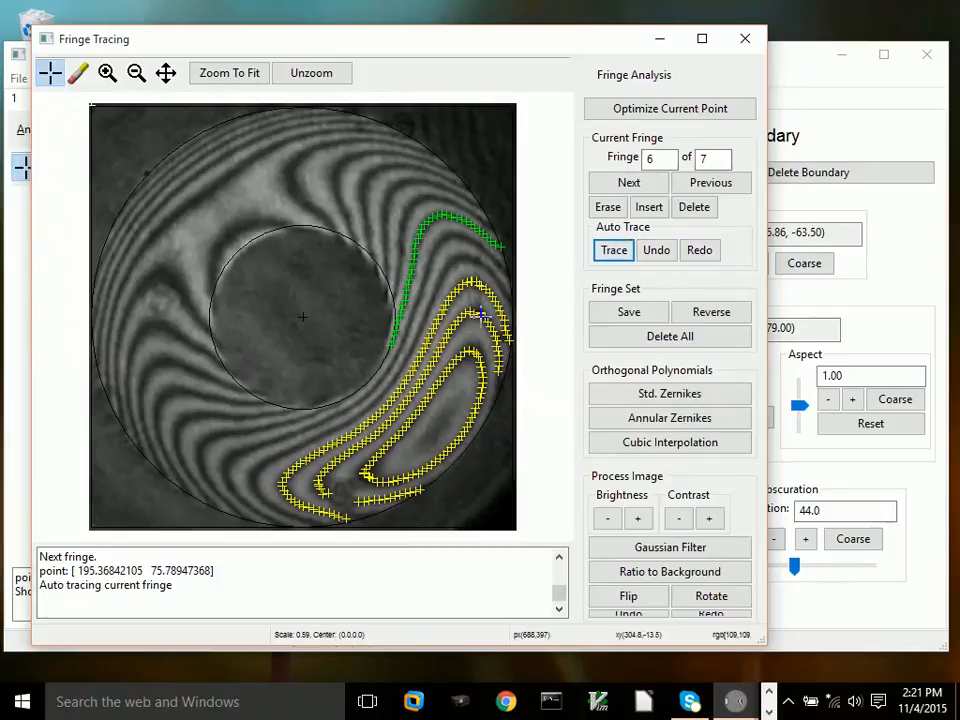
Step: Add a point on the fringe's lower-left section and re-trace to extend it
{"action": "left_click", "coordinate": [203, 444]}
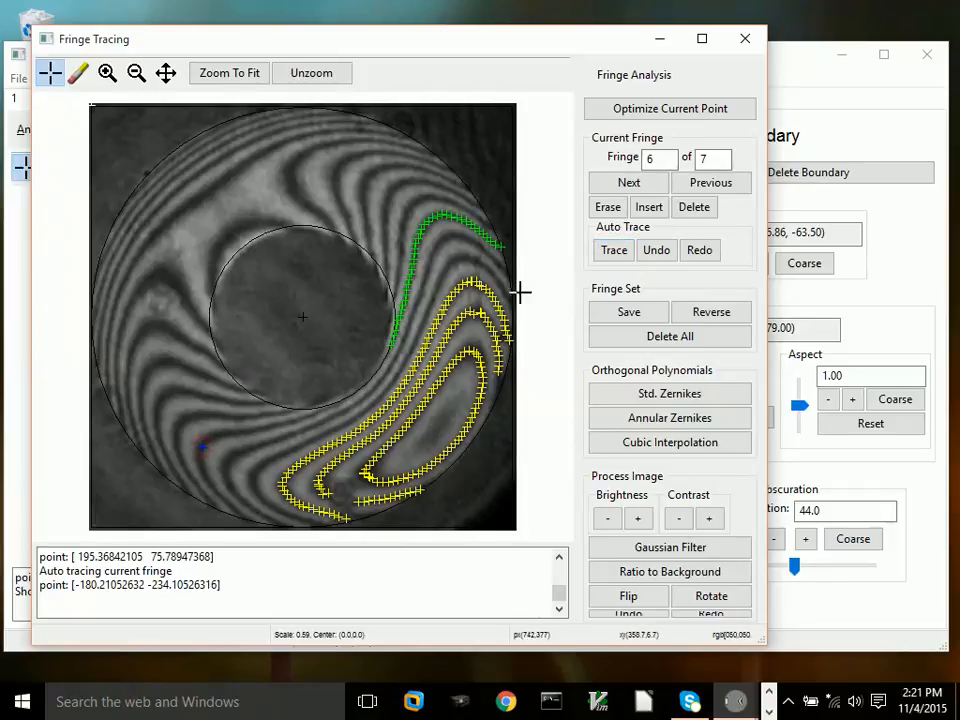
{"action": "left_click", "coordinate": [621, 257]}
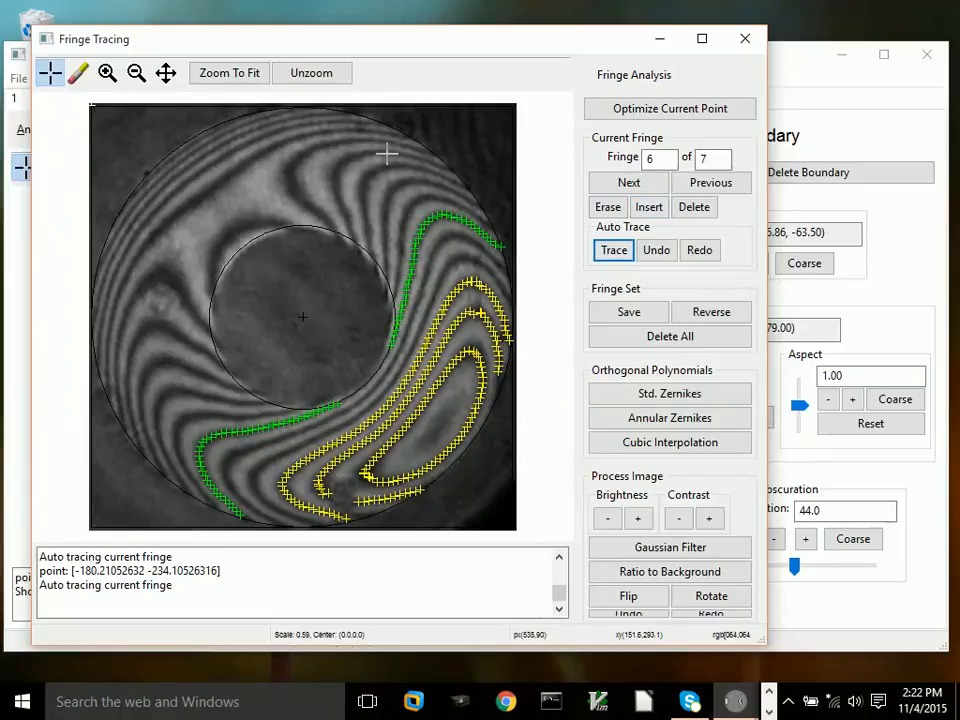
Step: Load the fringe file Test_21.frg from the Example1 folder
{"action": "left_click_drag", "start_coordinate": [137, 42], "coordinate": [342, 81]}
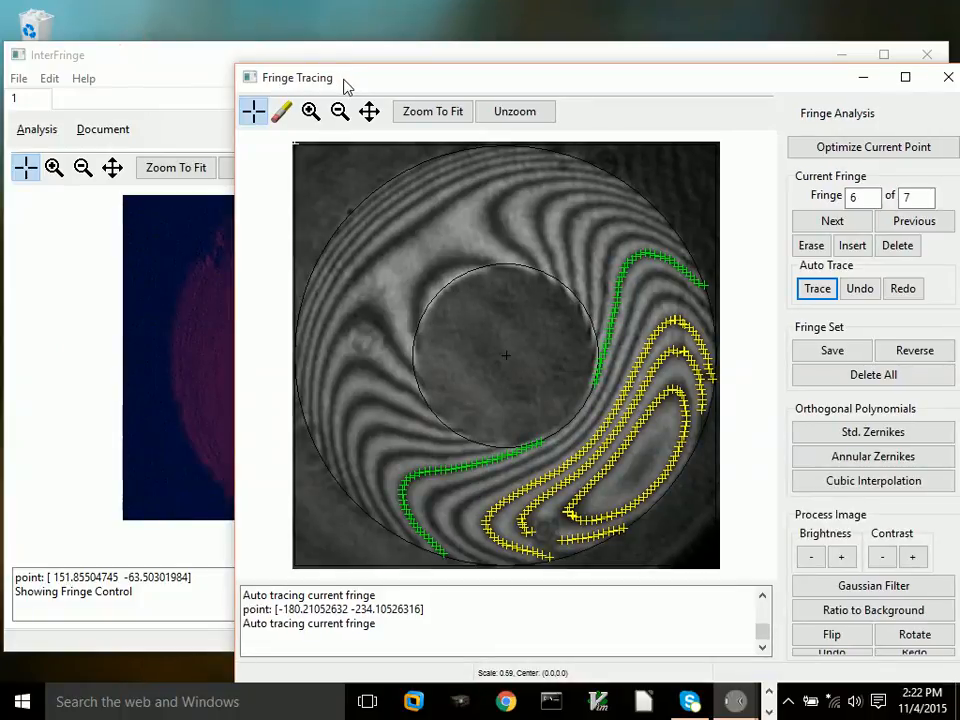
{"action": "left_click", "coordinate": [17, 79]}
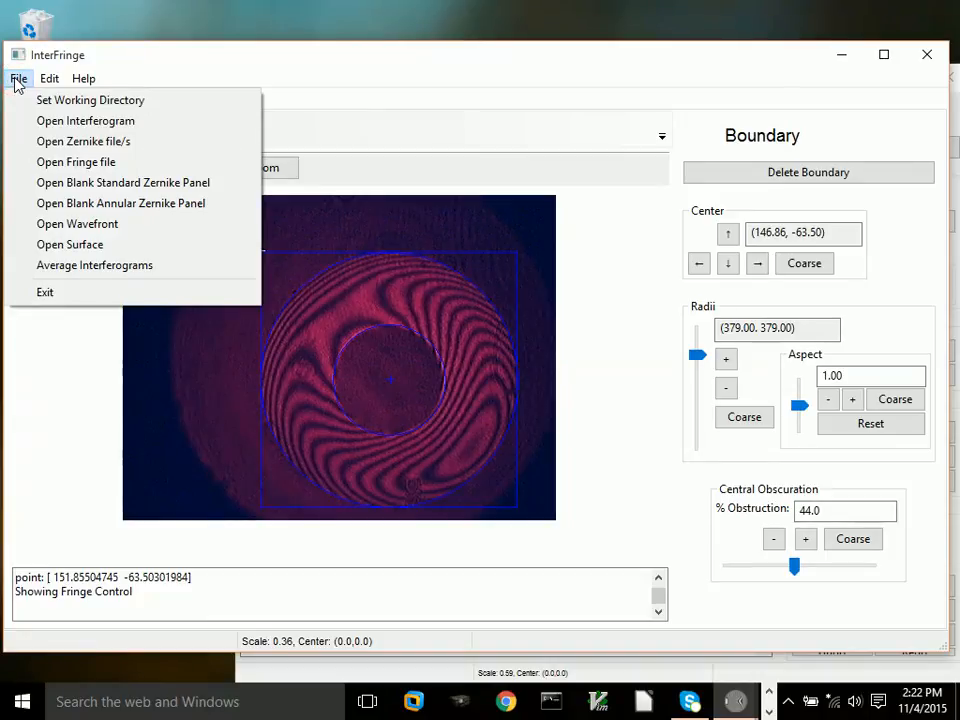
{"action": "left_click", "coordinate": [58, 170]}
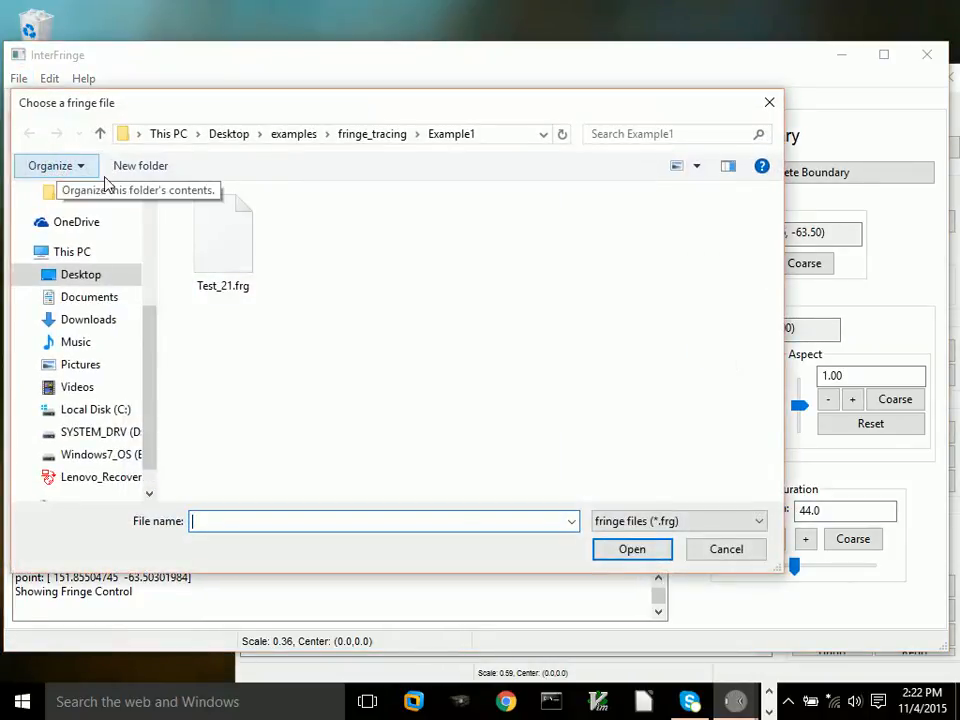
{"action": "left_click", "coordinate": [225, 255]}
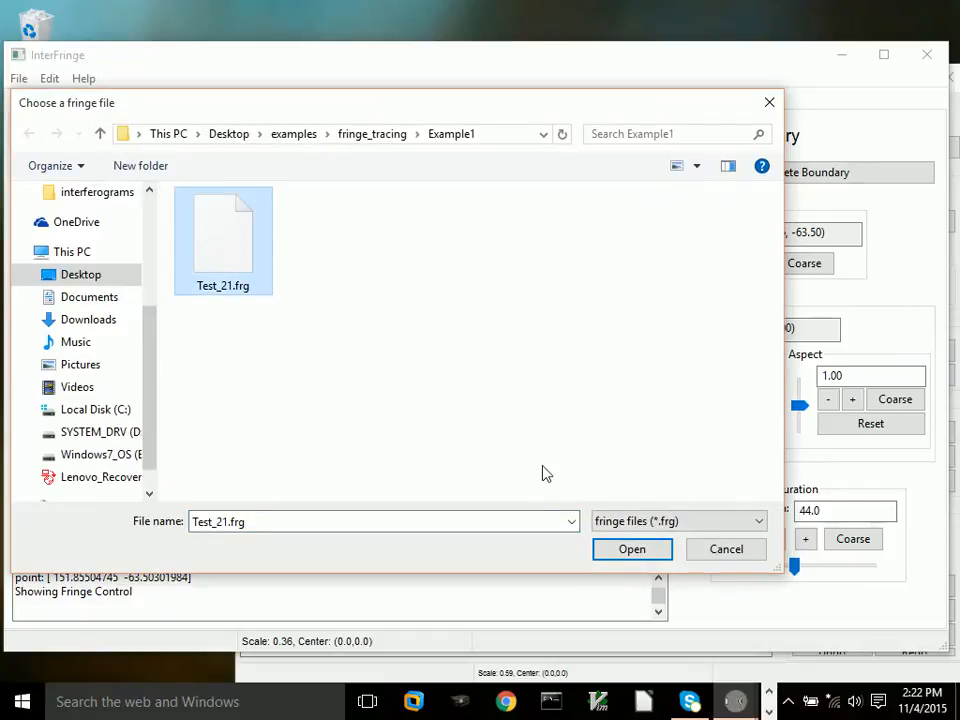
{"action": "left_click", "coordinate": [633, 549]}
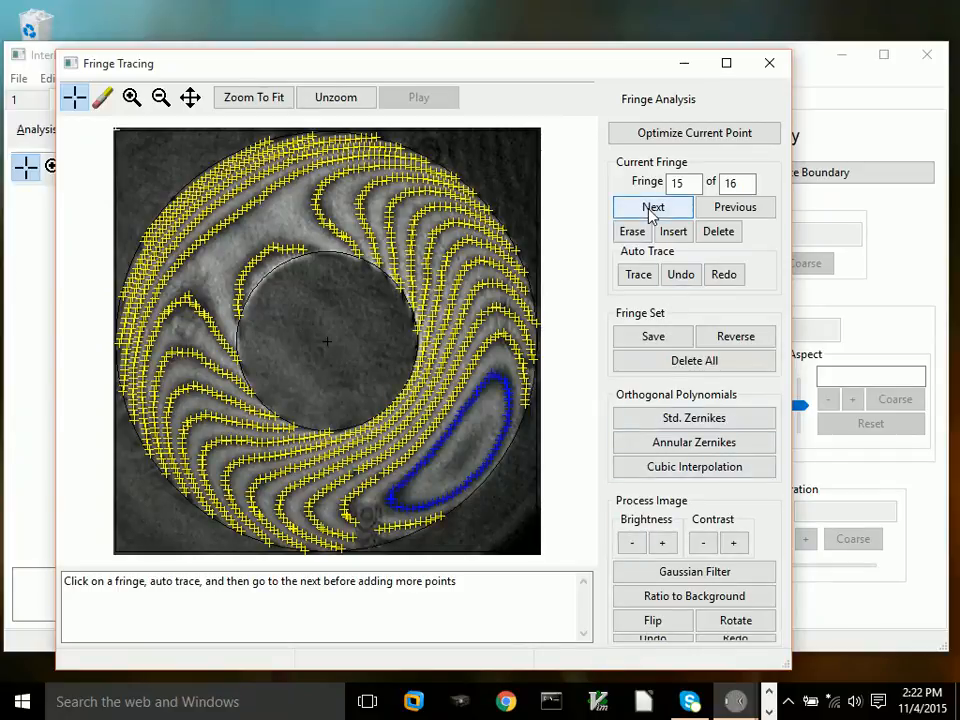
Step: Step backwards through the loaded fringes one at a time down to fringe 0
{"action": "left_click", "coordinate": [735, 207]}
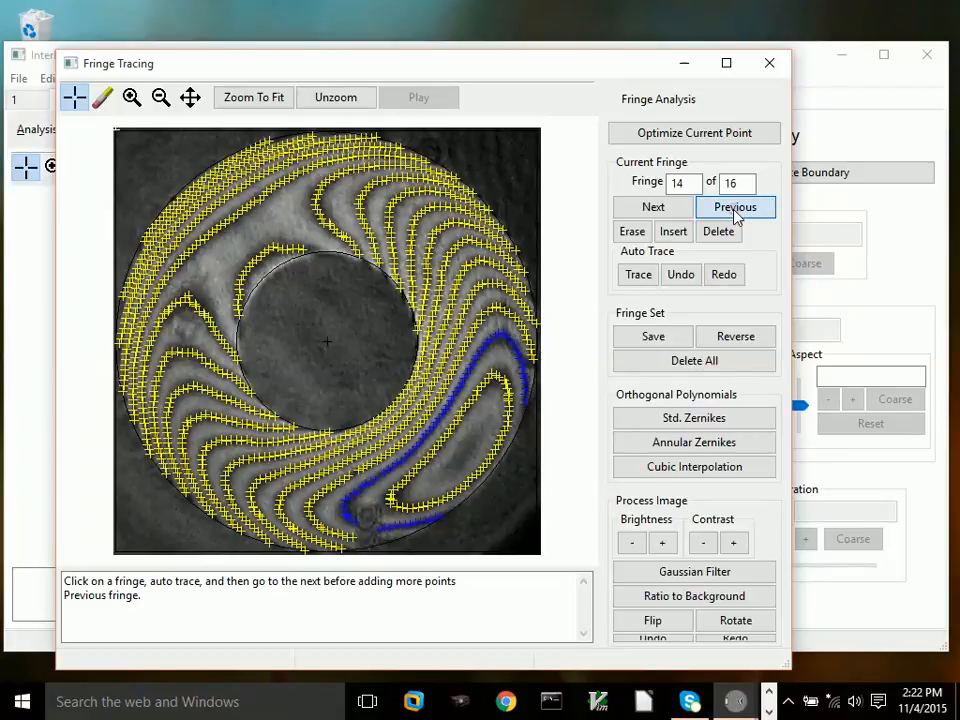
{"action": "left_click", "coordinate": [735, 207]}
{"action": "left_click", "coordinate": [735, 207]}
{"action": "left_click", "coordinate": [735, 207]}
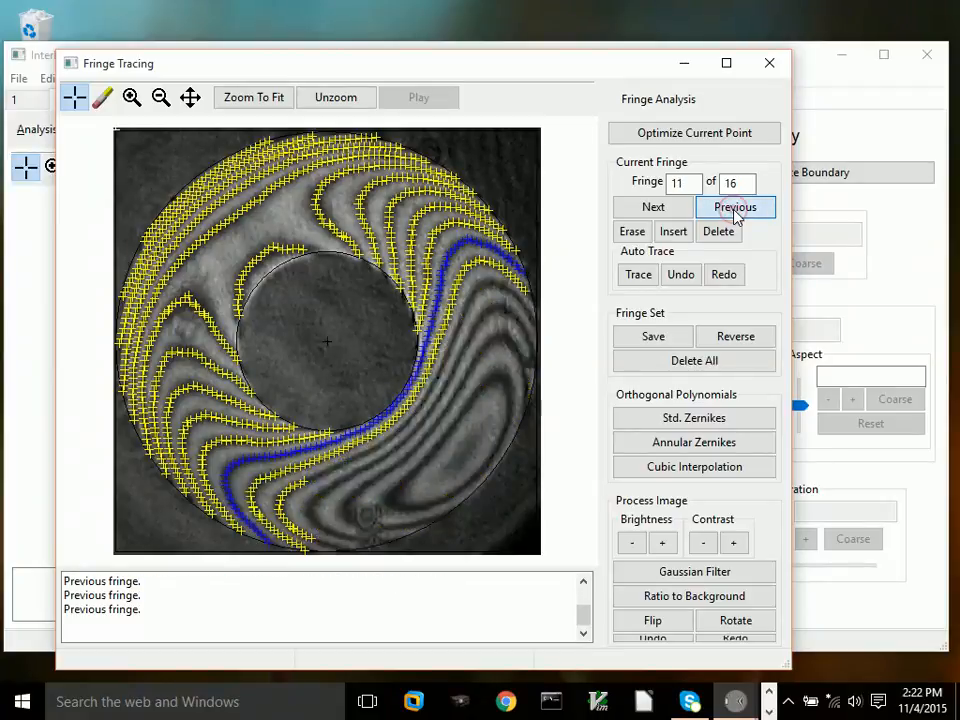
{"action": "left_click", "coordinate": [735, 207]}
{"action": "left_click", "coordinate": [735, 207]}
{"action": "left_click", "coordinate": [735, 207]}
{"action": "left_click", "coordinate": [735, 207]}
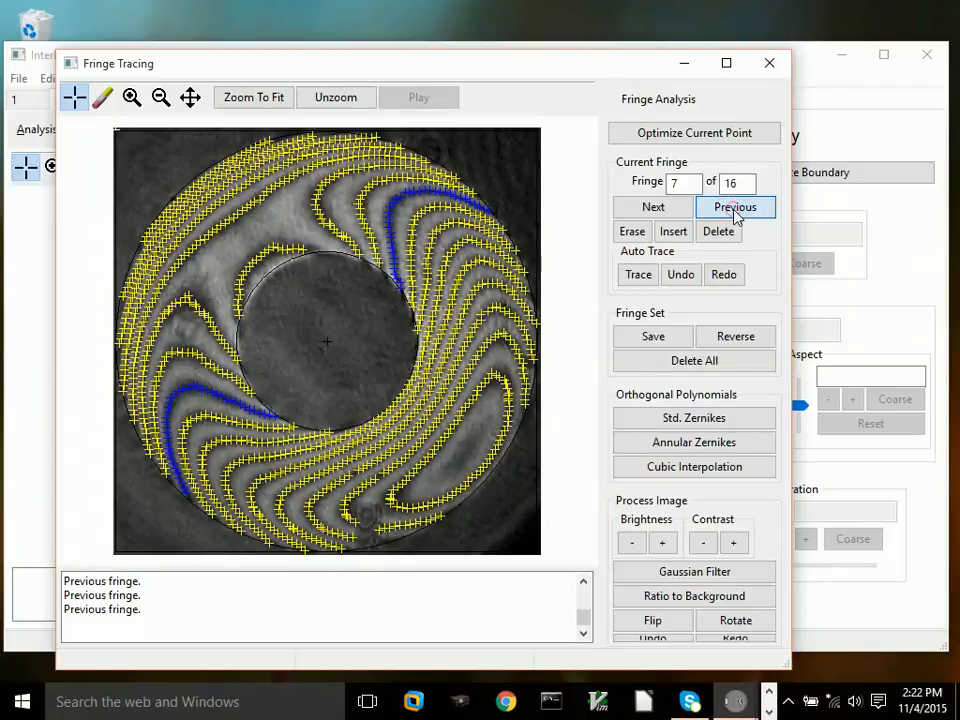
{"action": "left_click", "coordinate": [735, 207]}
{"action": "left_click", "coordinate": [735, 207]}
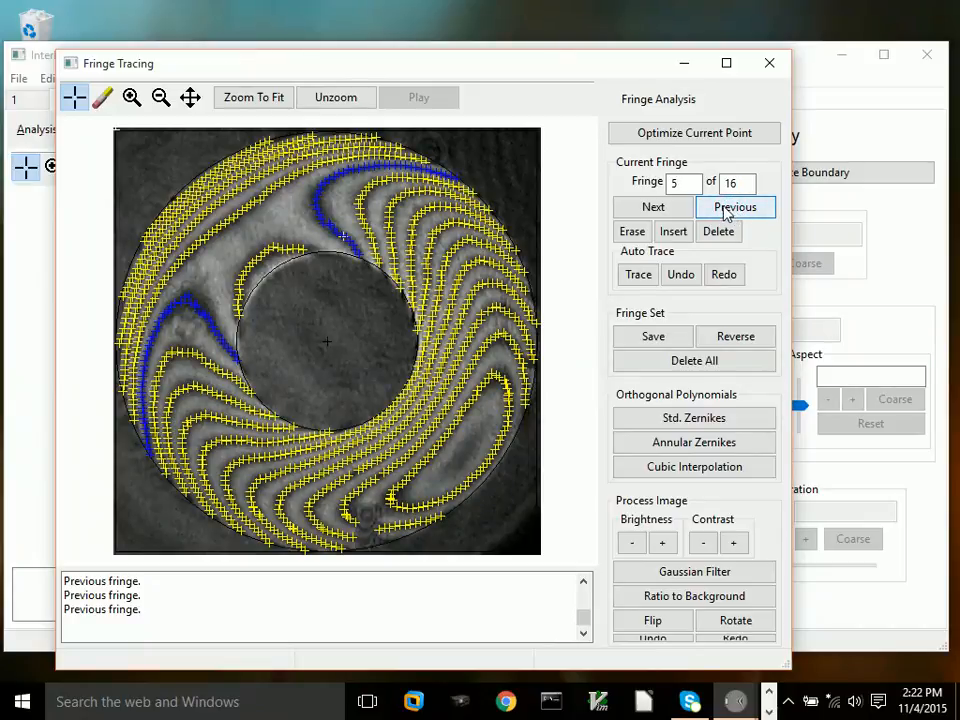
{"action": "left_click", "coordinate": [735, 206]}
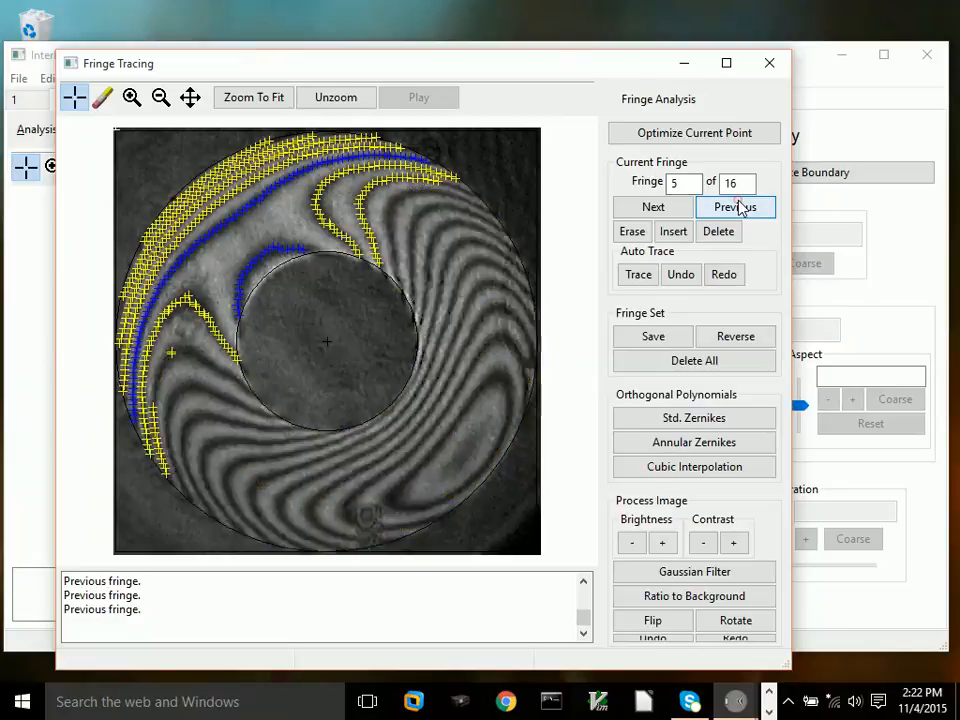
{"action": "left_click", "coordinate": [735, 207]}
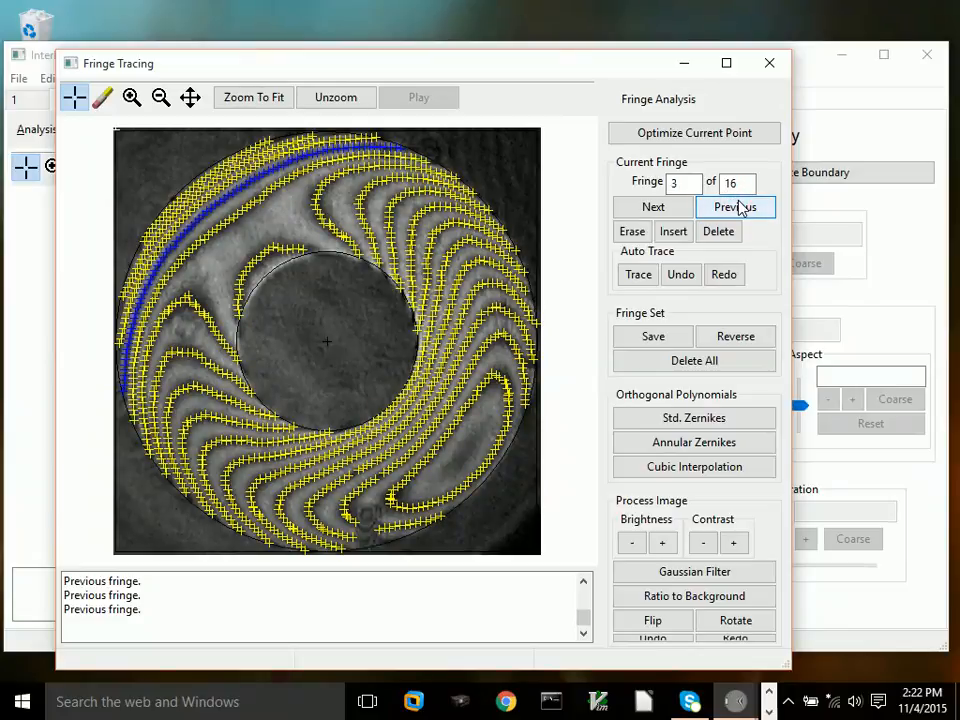
{"action": "left_click", "coordinate": [735, 207]}
{"action": "left_click", "coordinate": [735, 207]}
{"action": "left_click", "coordinate": [735, 207]}
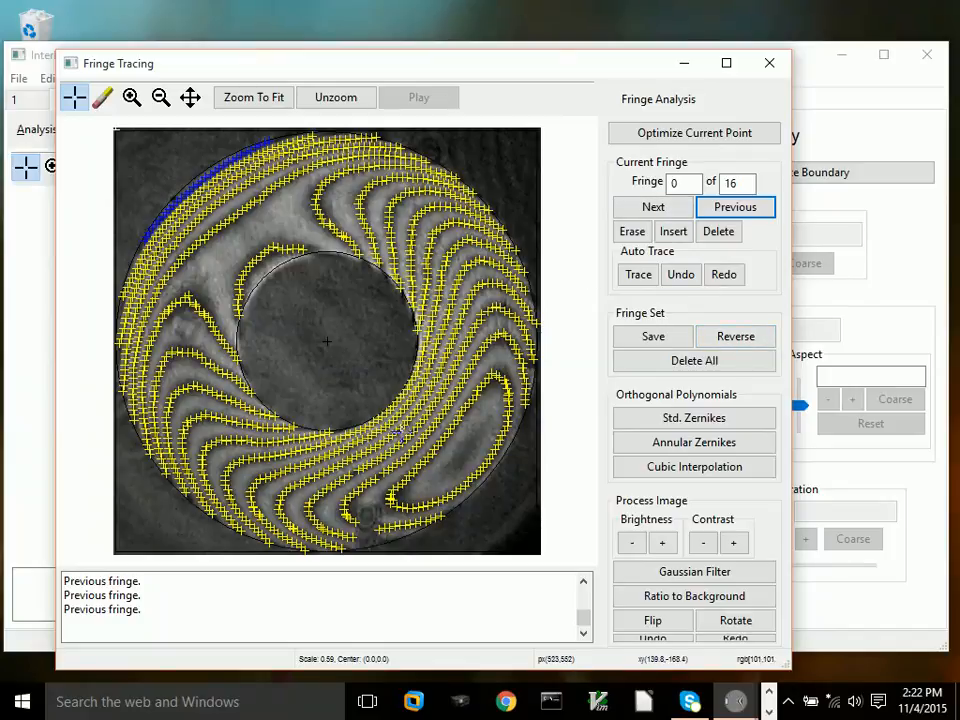
Step: Reverse the fringe order, step forward through the fringes, then reverse it back and advance to fringe 15
{"action": "left_click", "coordinate": [730, 340]}
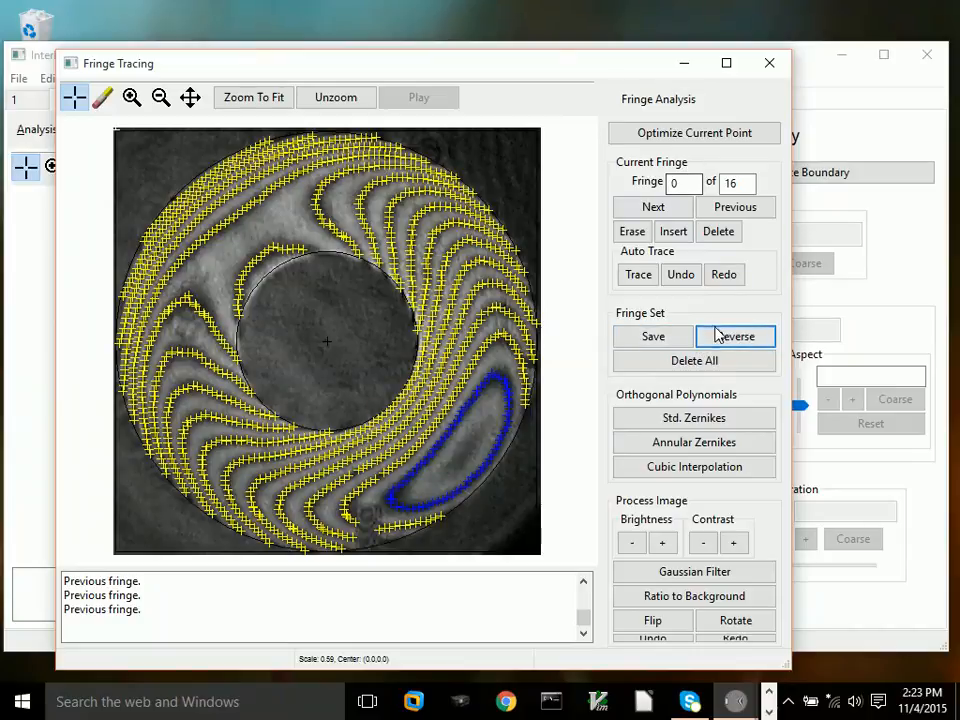
{"action": "left_click", "coordinate": [653, 207]}
{"action": "left_click", "coordinate": [653, 207]}
{"action": "left_click", "coordinate": [653, 207]}
{"action": "left_click", "coordinate": [653, 207]}
{"action": "left_click", "coordinate": [653, 207]}
{"action": "left_click", "coordinate": [653, 207]}
{"action": "left_click", "coordinate": [653, 207]}
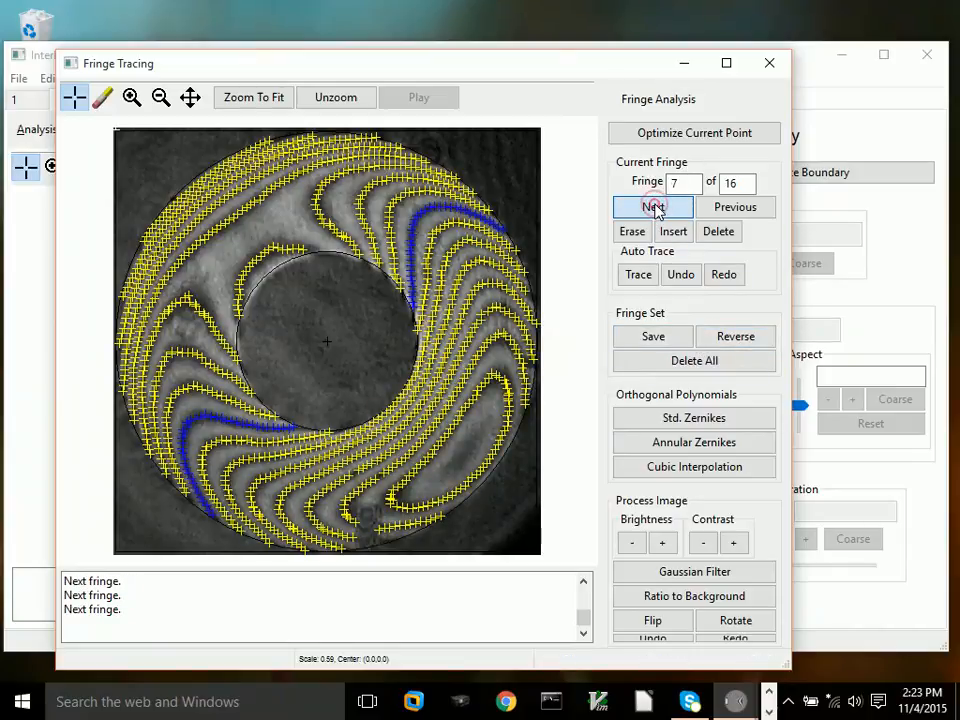
{"action": "left_click", "coordinate": [653, 207]}
{"action": "left_click", "coordinate": [653, 207]}
{"action": "left_click", "coordinate": [653, 207]}
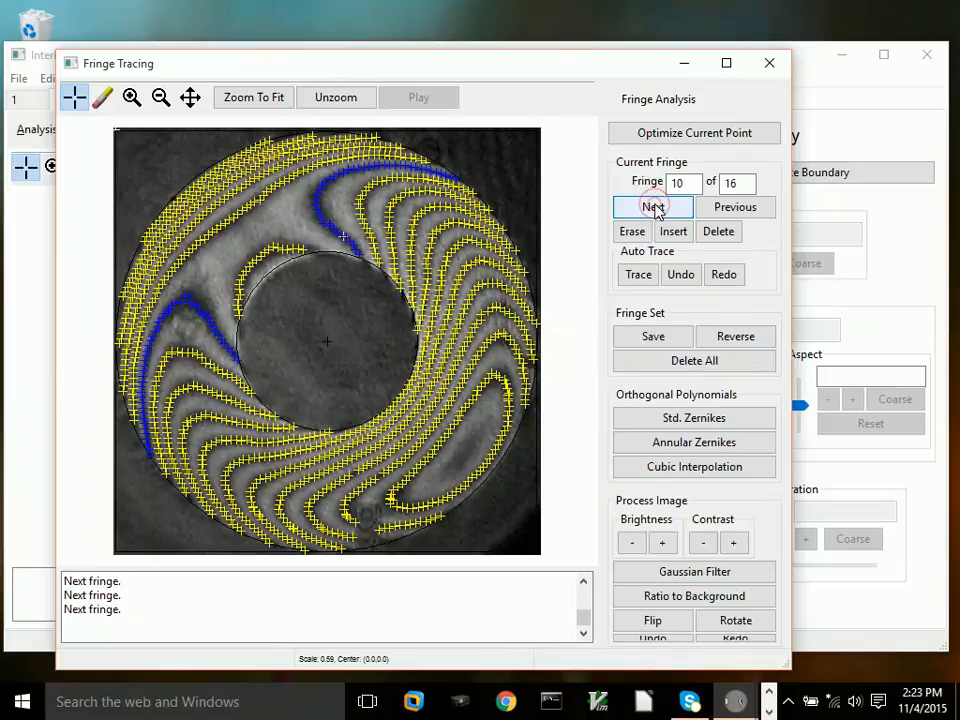
{"action": "left_click", "coordinate": [740, 338]}
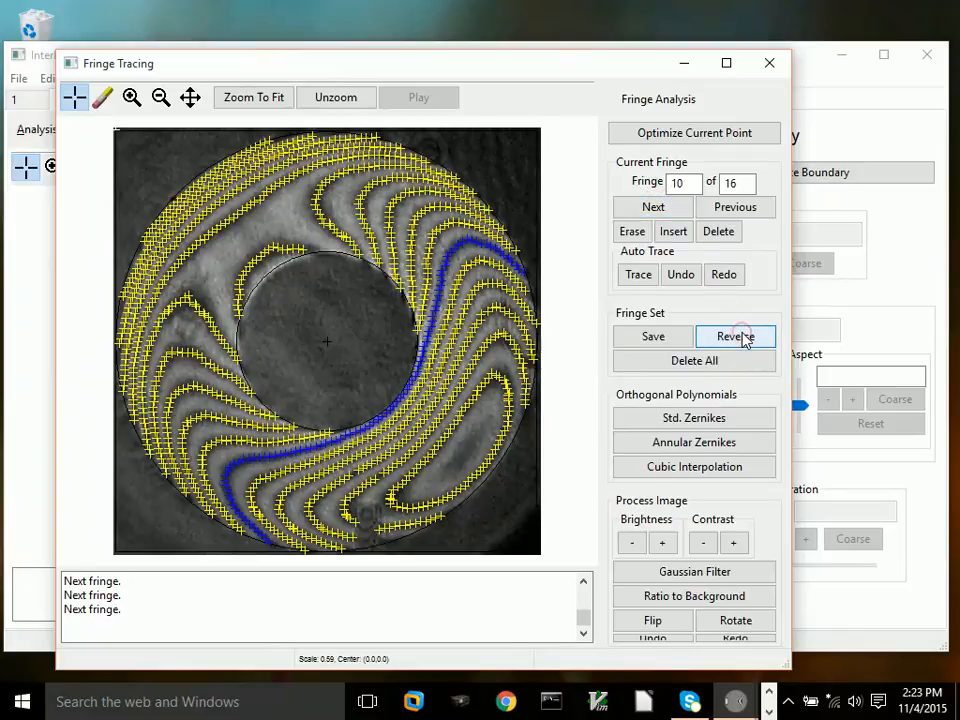
{"action": "left_click", "coordinate": [677, 210]}
{"action": "left_click", "coordinate": [676, 211]}
{"action": "left_click", "coordinate": [677, 210]}
{"action": "left_click", "coordinate": [677, 210]}
{"action": "left_click", "coordinate": [677, 210]}
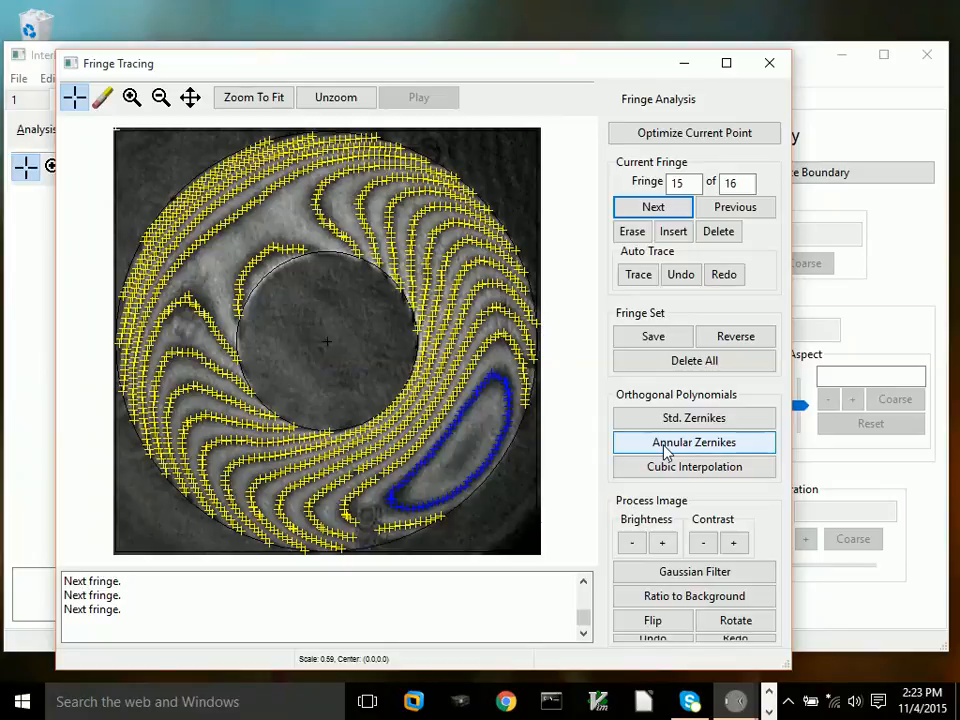
Step: Fit annular Zernike coefficients to the fringes and plot the resulting wavefront
{"action": "left_click", "coordinate": [665, 448]}
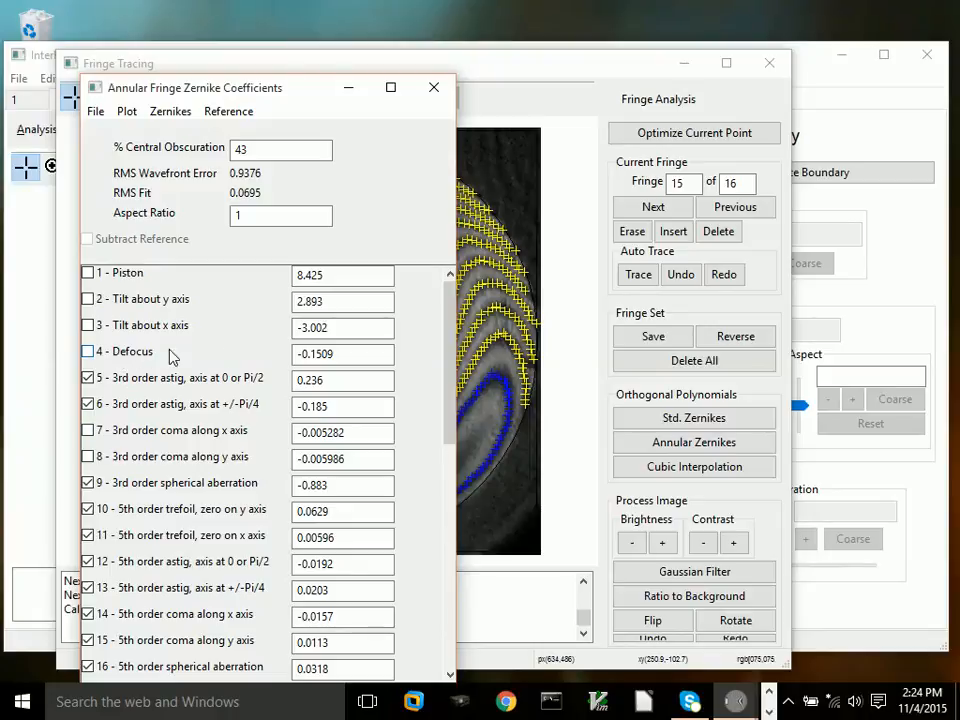
{"action": "left_click", "coordinate": [128, 113]}
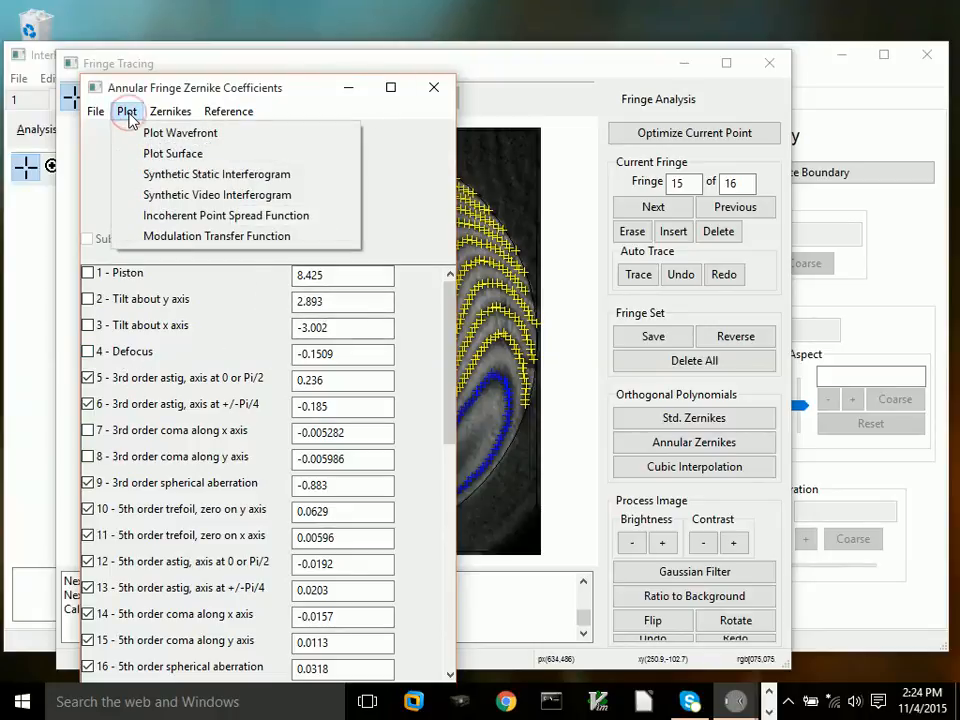
{"action": "left_click", "coordinate": [169, 111]}
{"action": "left_click", "coordinate": [127, 111]}
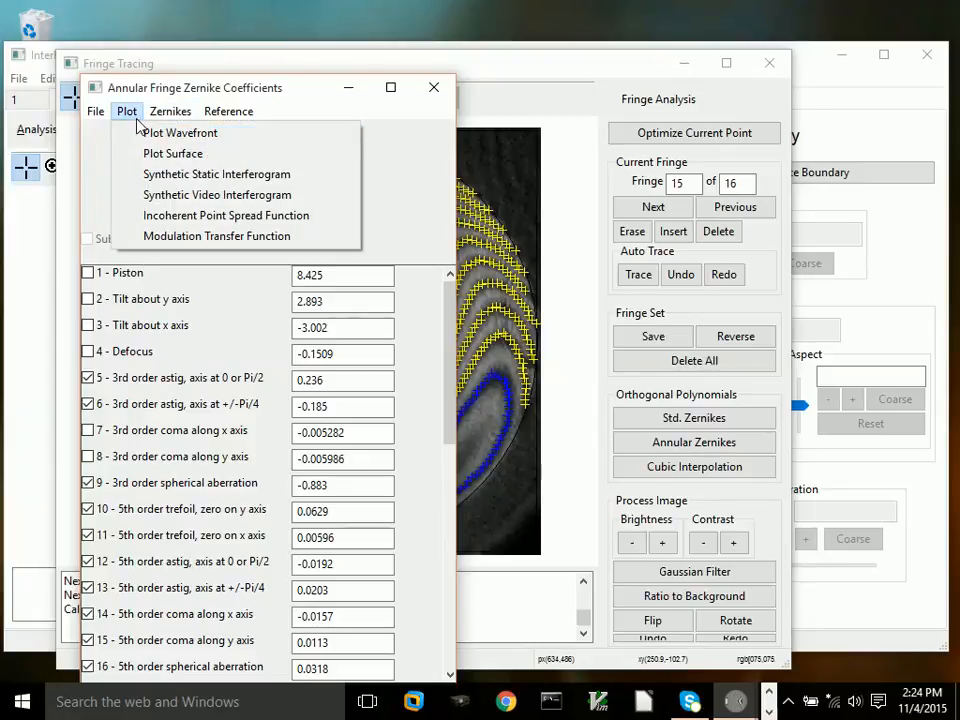
{"action": "left_click", "coordinate": [152, 133]}
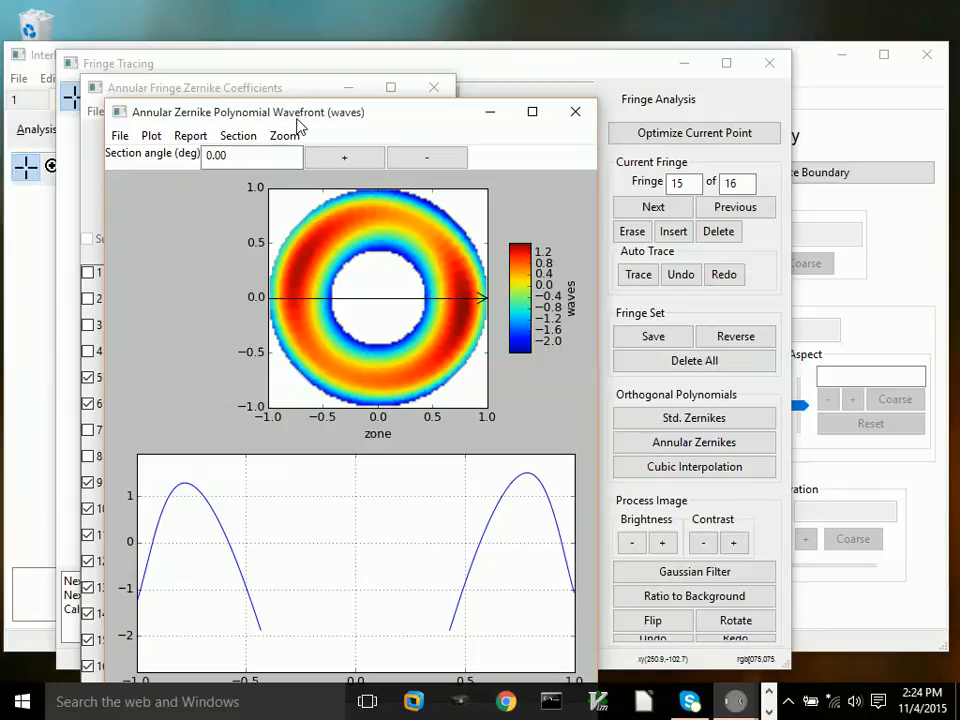
Step: Rotate the wavefront cross-section angle step by step to 146.25 degrees
{"action": "left_click_drag", "start_coordinate": [298, 124], "coordinate": [249, 65]}
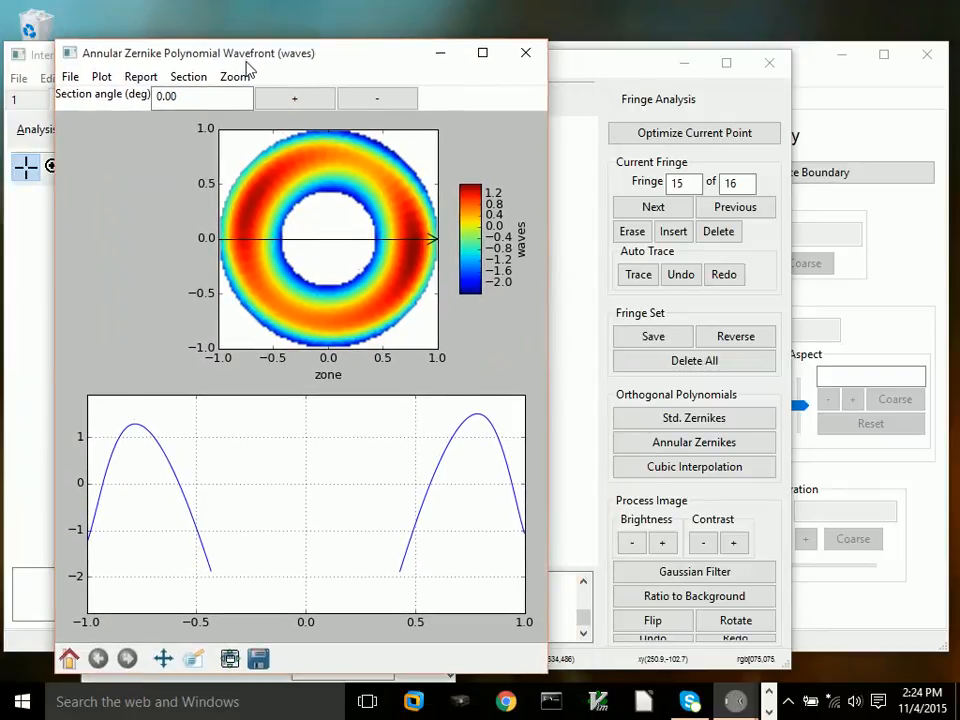
{"action": "left_click", "coordinate": [282, 104]}
{"action": "left_click", "coordinate": [282, 104]}
{"action": "left_click", "coordinate": [283, 104]}
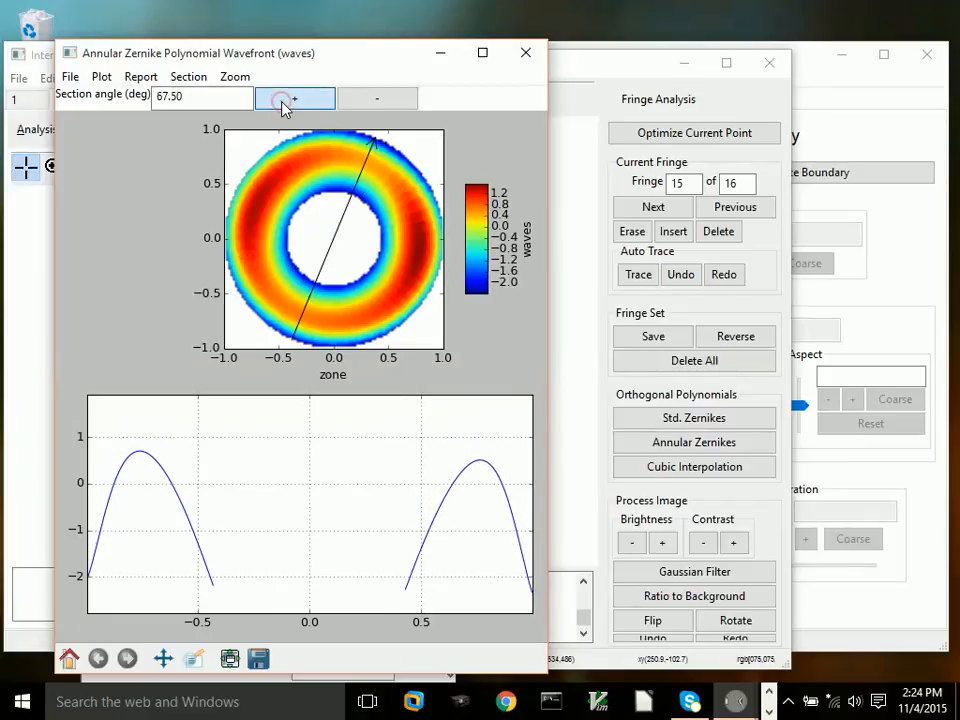
{"action": "left_click", "coordinate": [283, 104]}
{"action": "left_click", "coordinate": [283, 104]}
{"action": "left_click", "coordinate": [283, 104]}
{"action": "left_click", "coordinate": [283, 104]}
{"action": "left_click", "coordinate": [283, 104]}
{"action": "left_click", "coordinate": [283, 104]}
{"action": "left_click", "coordinate": [283, 104]}
{"action": "left_click", "coordinate": [283, 104]}
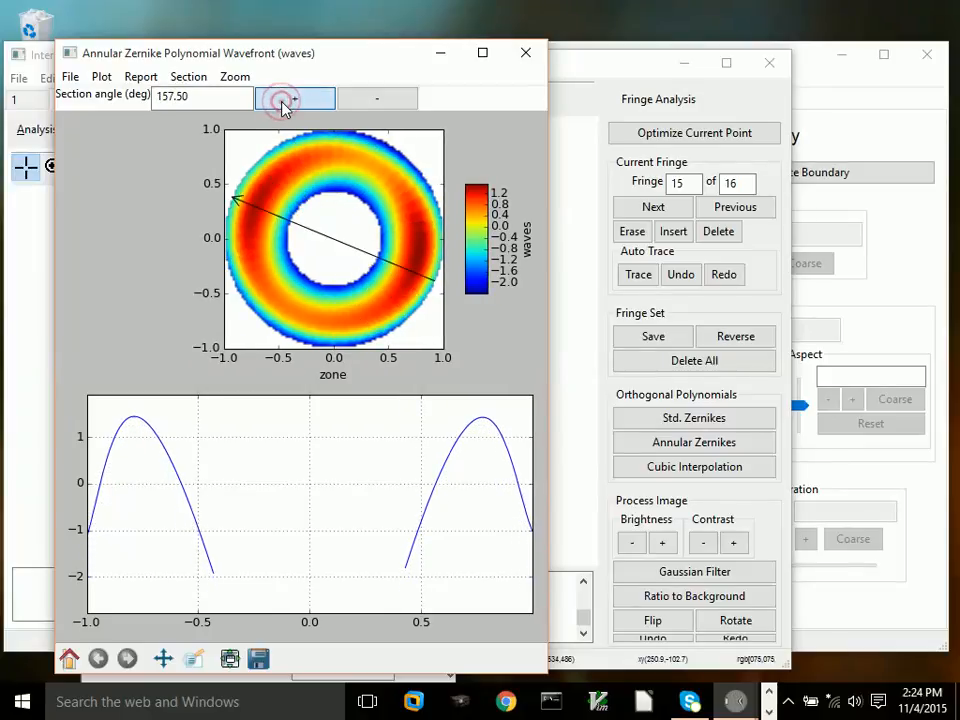
{"action": "left_click", "coordinate": [283, 104]}
{"action": "left_click", "coordinate": [283, 104]}
{"action": "left_click", "coordinate": [283, 104]}
{"action": "left_click", "coordinate": [283, 104]}
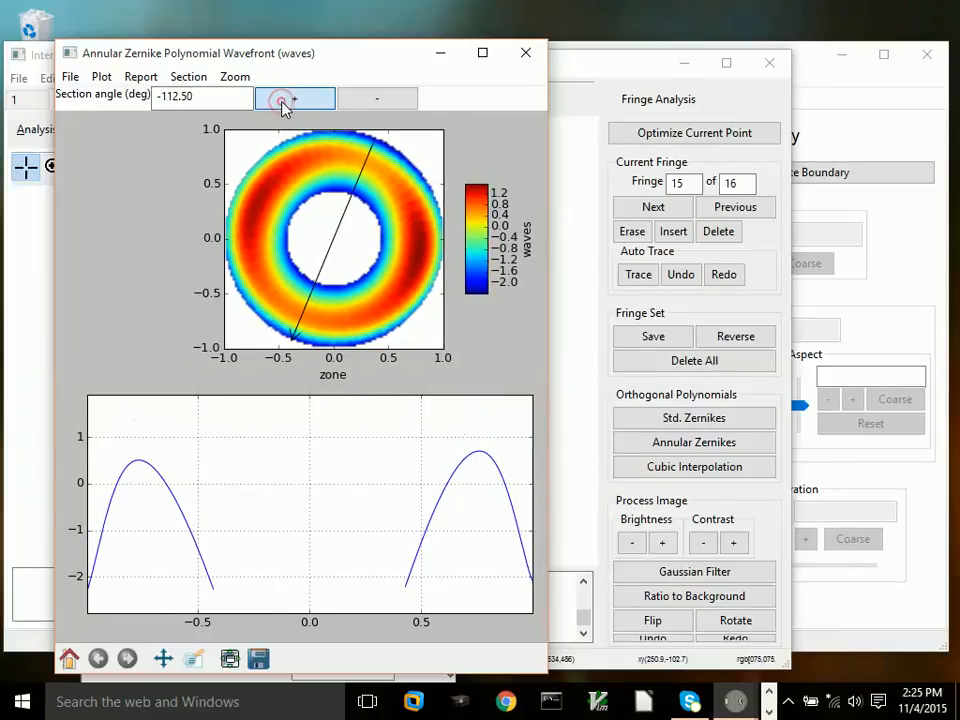
{"action": "left_click", "coordinate": [283, 104]}
{"action": "left_click", "coordinate": [283, 104]}
{"action": "left_click", "coordinate": [283, 104]}
{"action": "left_click", "coordinate": [283, 104]}
{"action": "left_click", "coordinate": [283, 104]}
{"action": "left_click", "coordinate": [283, 104]}
{"action": "left_click", "coordinate": [283, 104]}
{"action": "left_click", "coordinate": [283, 104]}
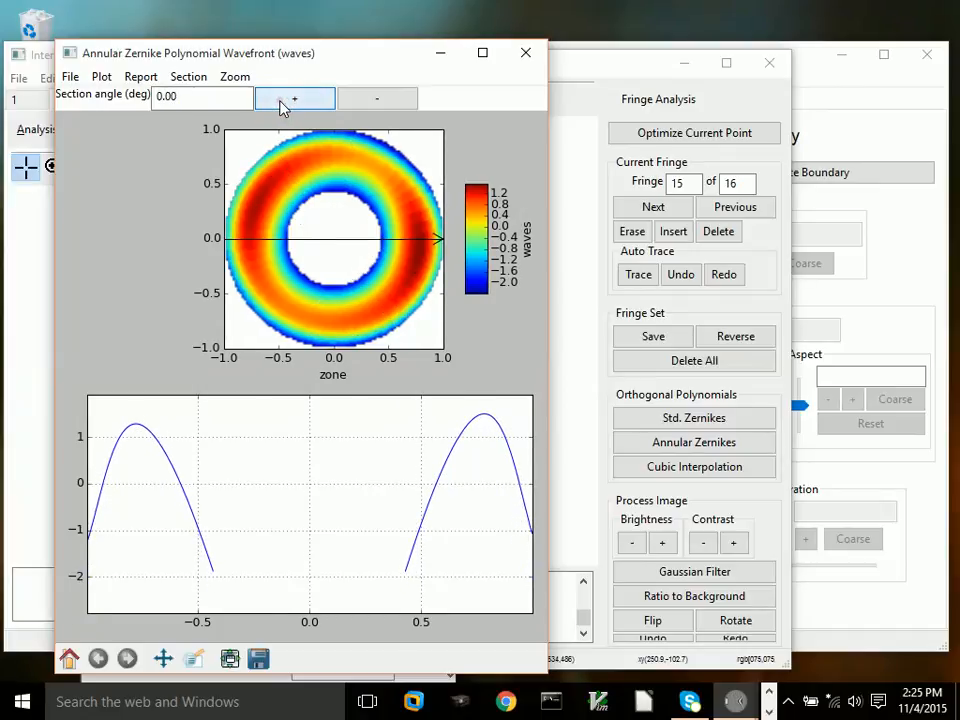
{"action": "left_click", "coordinate": [283, 104]}
{"action": "left_click", "coordinate": [283, 104]}
{"action": "left_click", "coordinate": [283, 104]}
{"action": "left_click", "coordinate": [283, 104]}
{"action": "left_click", "coordinate": [283, 104]}
{"action": "left_click", "coordinate": [283, 104]}
{"action": "left_click", "coordinate": [283, 104]}
{"action": "left_click", "coordinate": [283, 104]}
{"action": "left_click", "coordinate": [283, 104]}
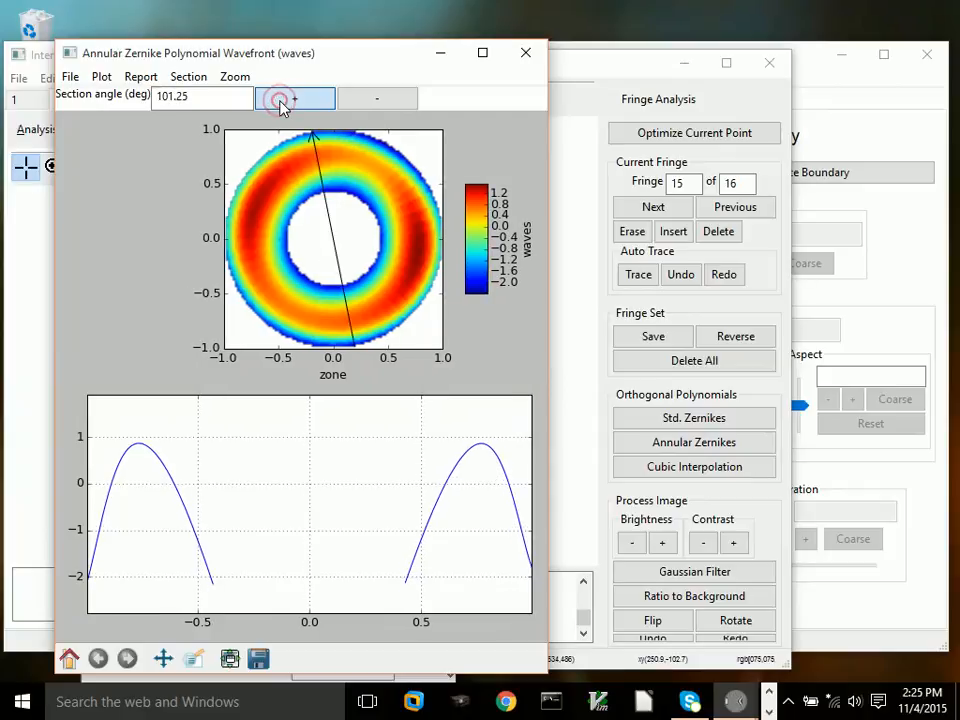
{"action": "left_click", "coordinate": [283, 104]}
{"action": "left_click", "coordinate": [283, 104]}
{"action": "left_click", "coordinate": [283, 104]}
{"action": "left_click", "coordinate": [283, 104]}
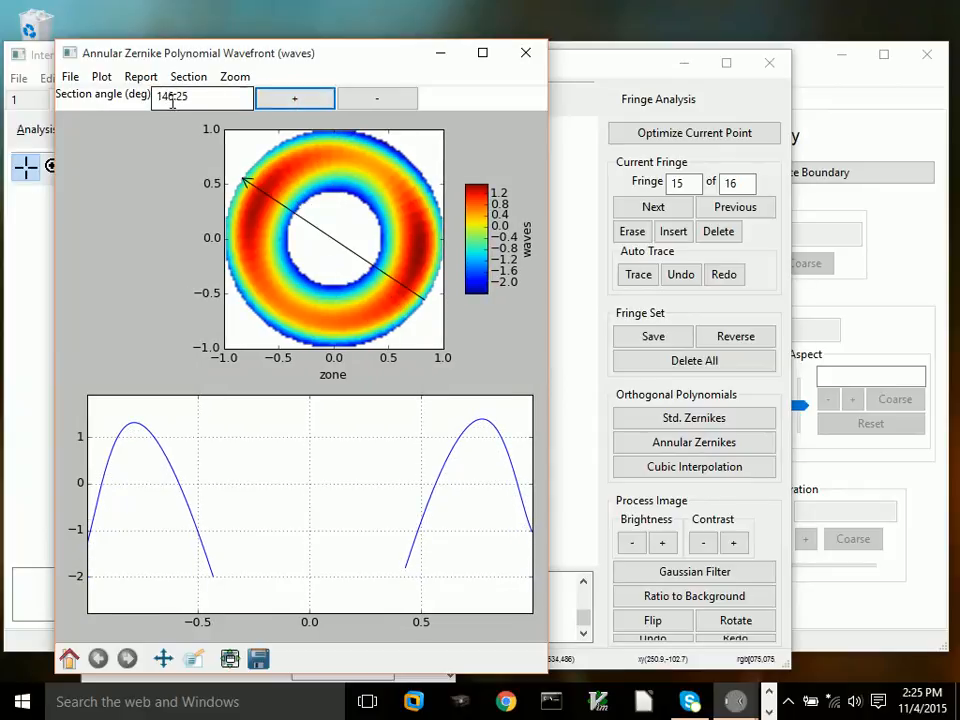
Step: Start creating a report and enter the part number example1
{"action": "left_click", "coordinate": [141, 77]}
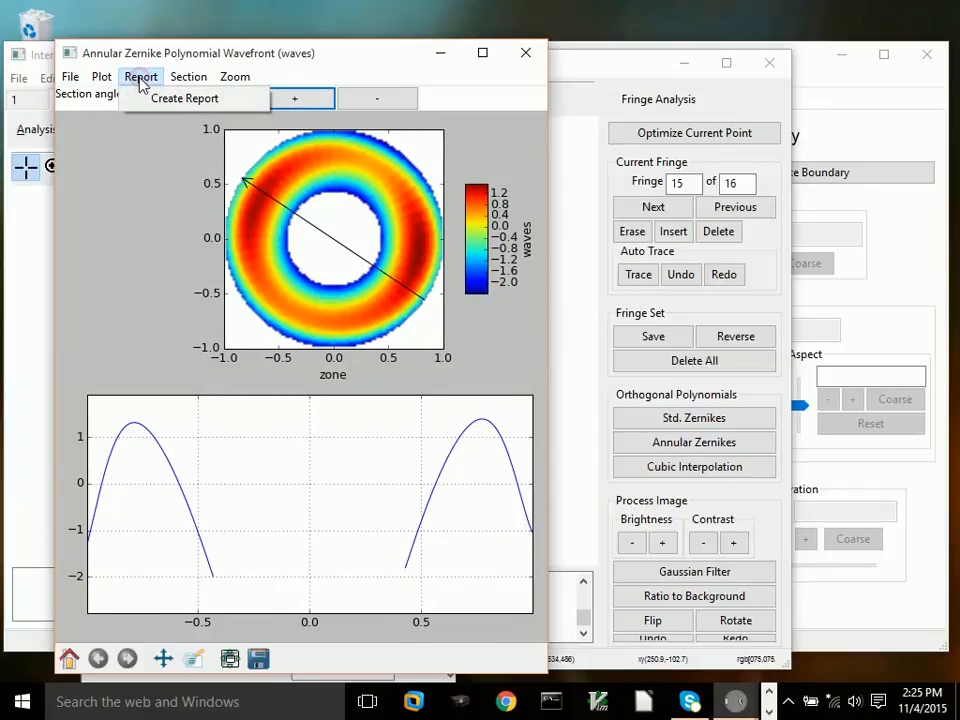
{"action": "left_click", "coordinate": [165, 100]}
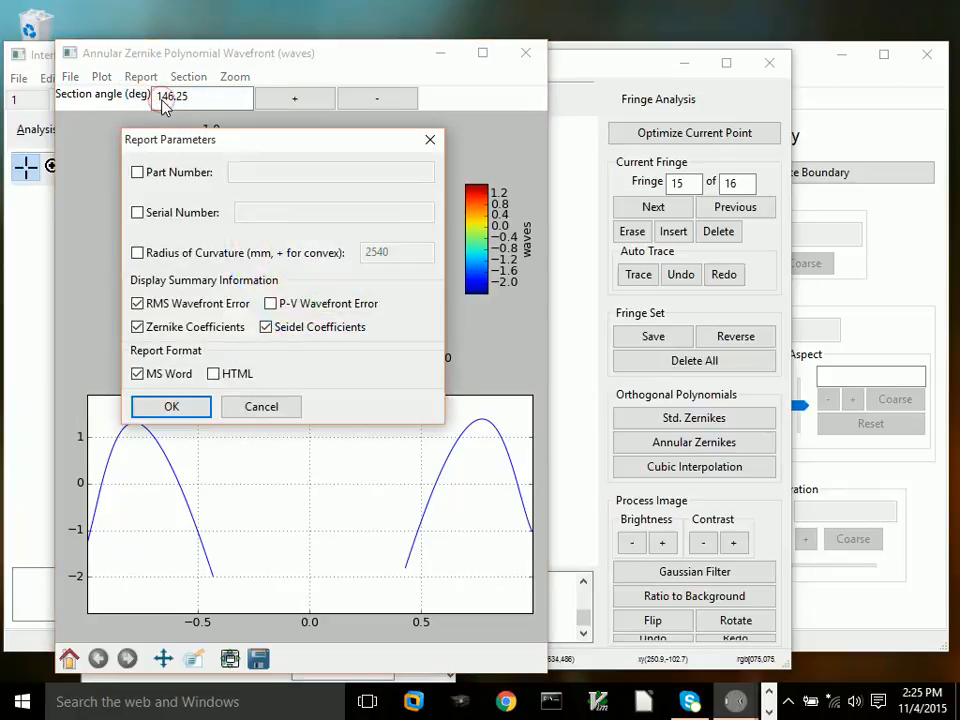
{"action": "left_click", "coordinate": [137, 172]}
{"action": "left_click", "coordinate": [240, 174]}
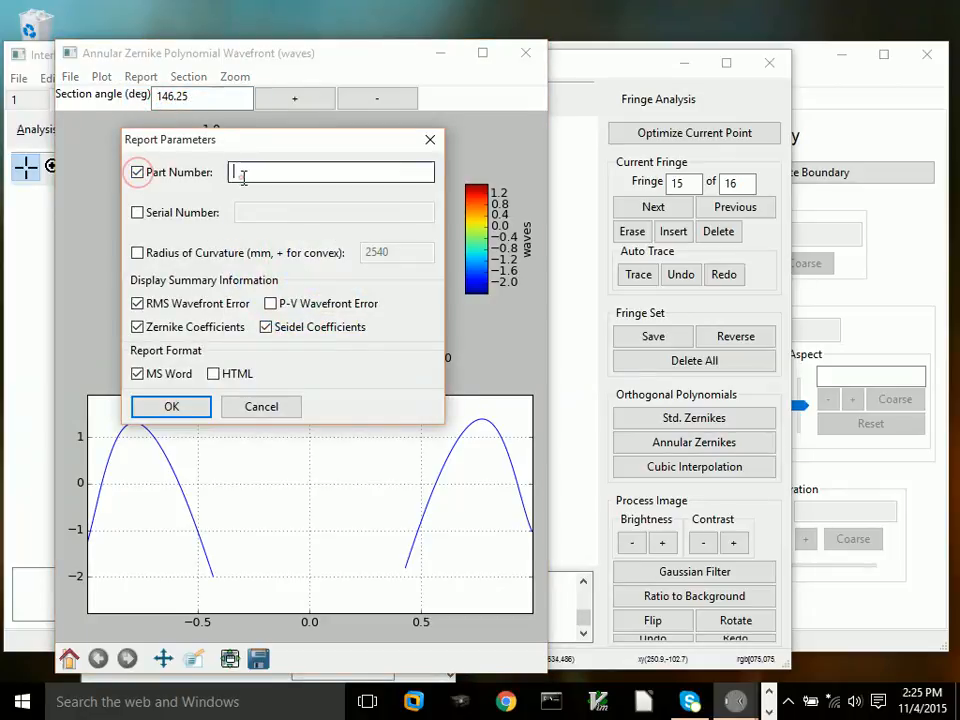
{"action": "type", "text": "example"}
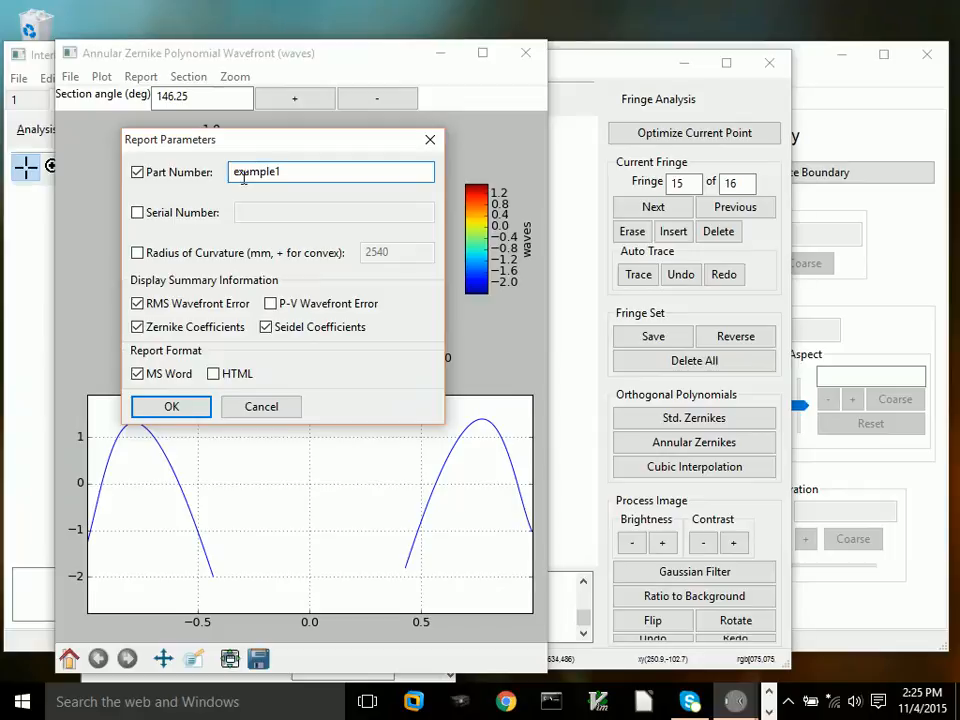
{"action": "type", "text": "1"}
Step: Enable the serial number, enter 000, and confirm the report parameters
{"action": "left_click", "coordinate": [137, 212]}
{"action": "left_click", "coordinate": [242, 214]}
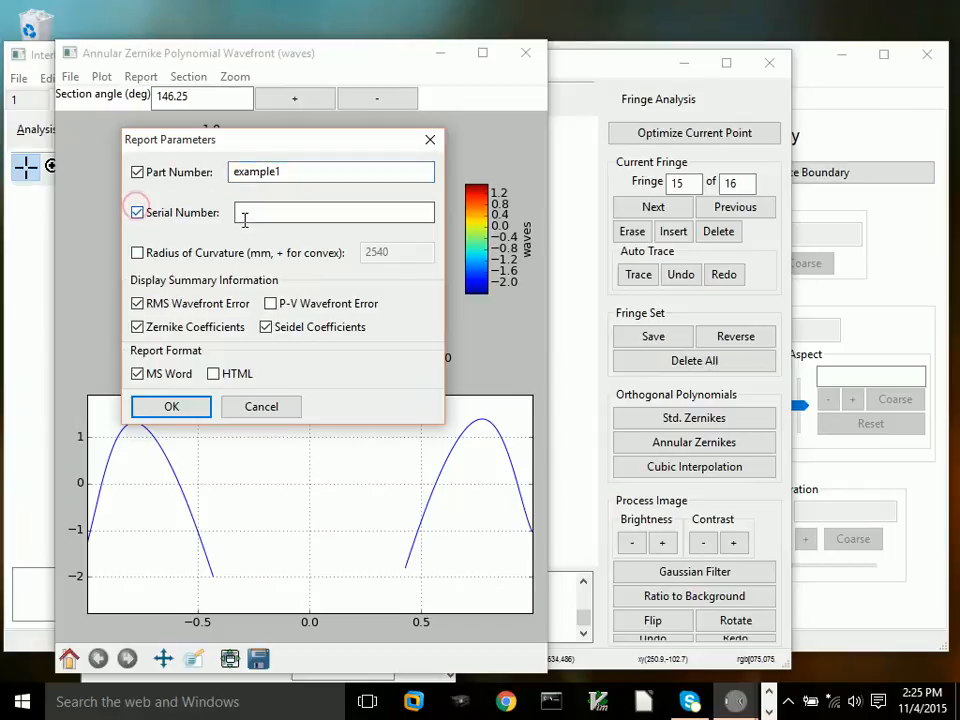
{"action": "left_click", "coordinate": [247, 218]}
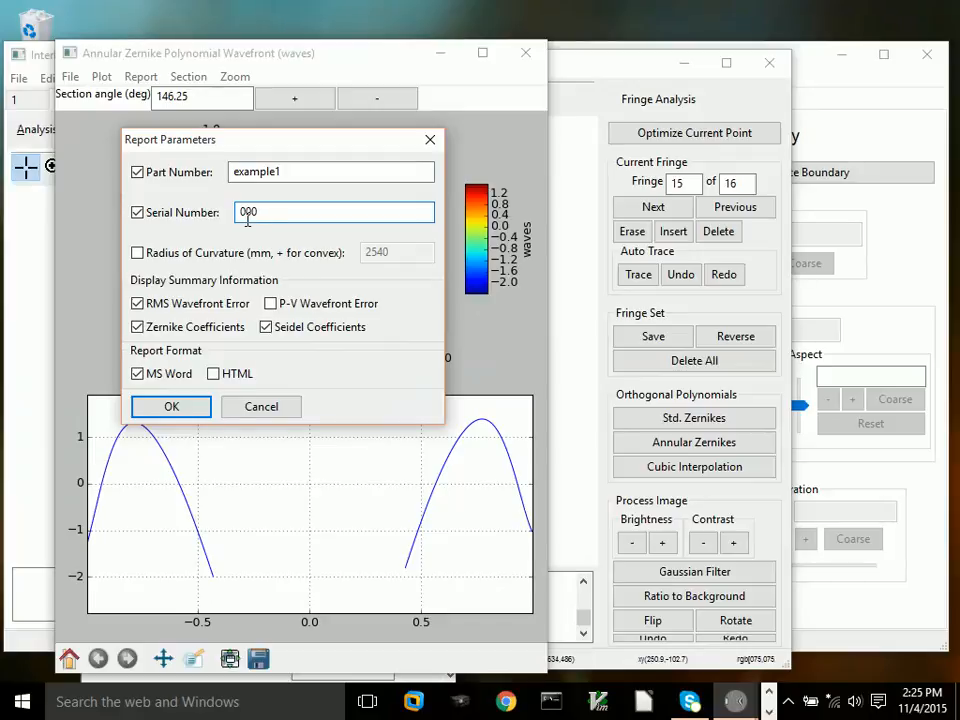
{"action": "left_click", "coordinate": [170, 408]}
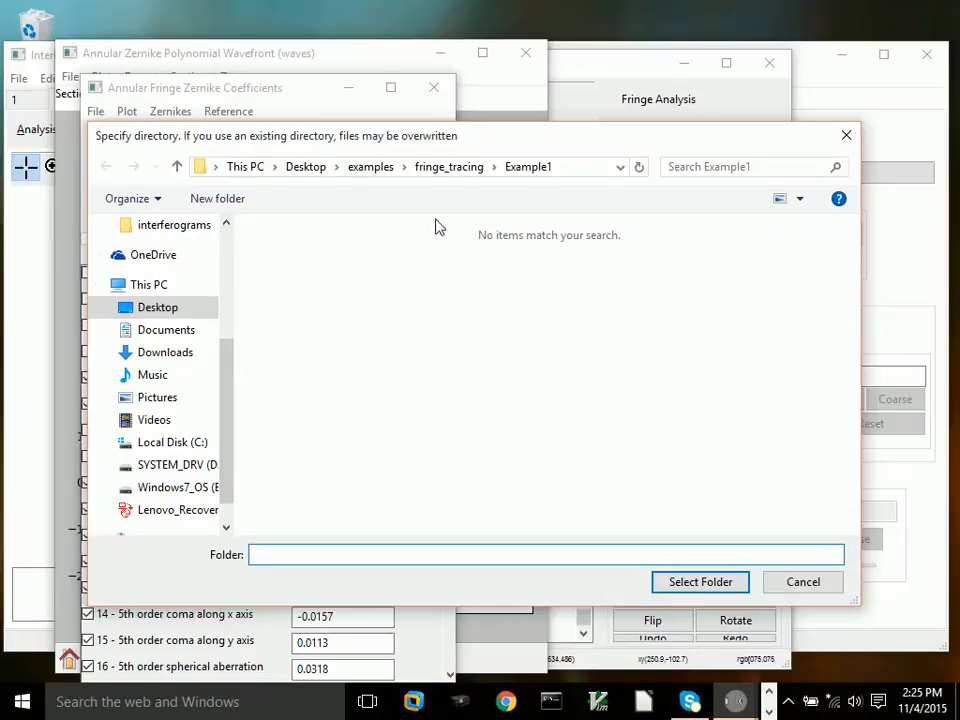
Step: Create a new folder named Report inside the Example1 directory
{"action": "right_click", "coordinate": [378, 281]}
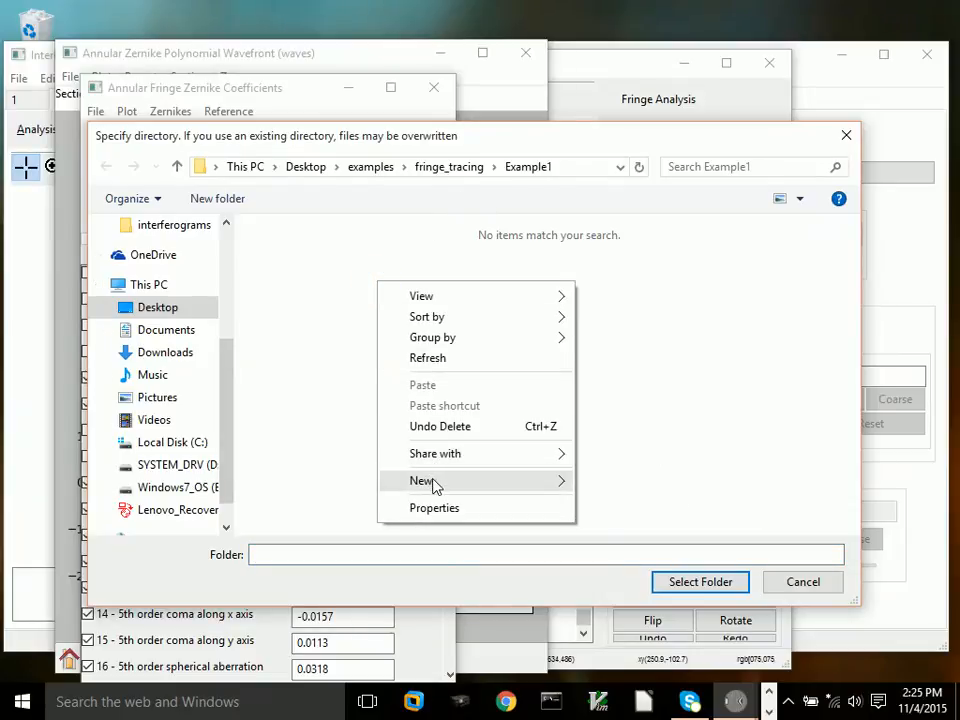
{"action": "mouse_move", "coordinate": [435, 482]}
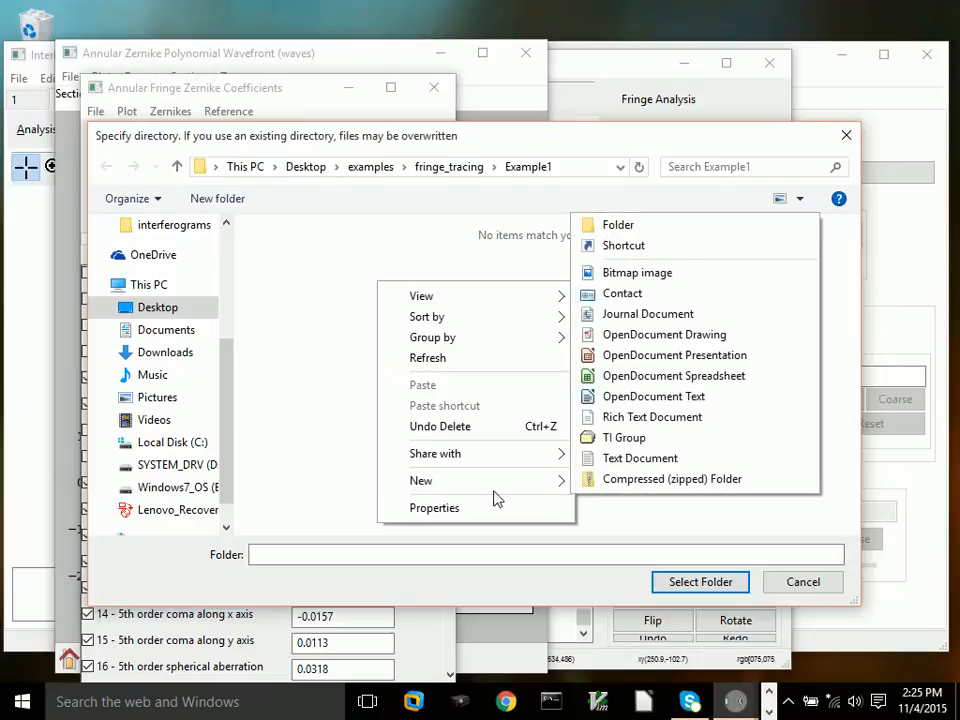
{"action": "left_click", "coordinate": [615, 222]}
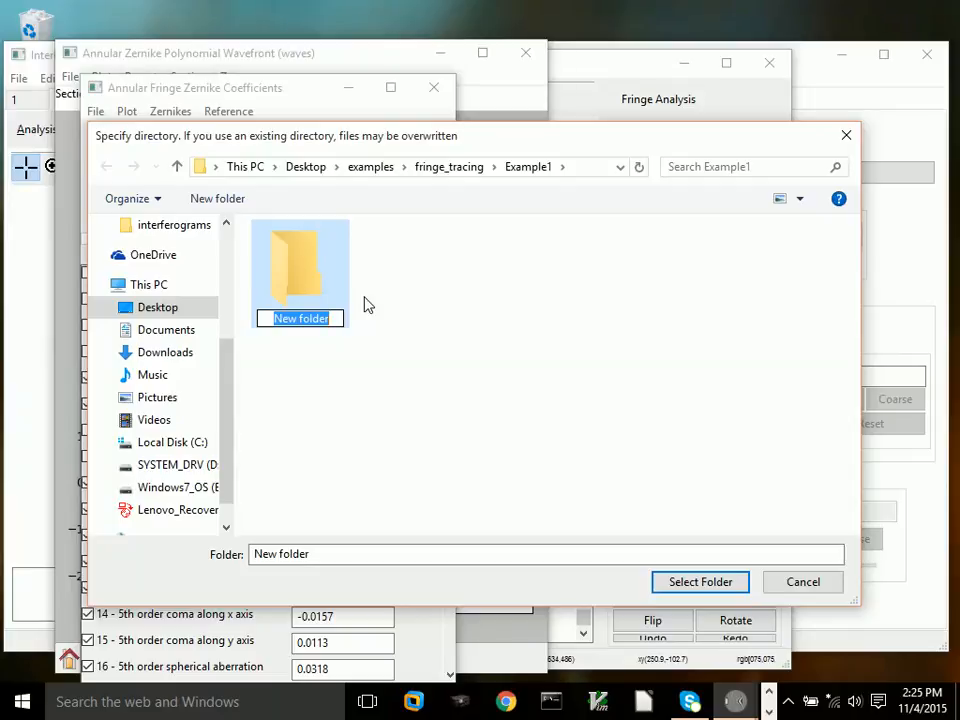
{"action": "type", "text": "Report"}
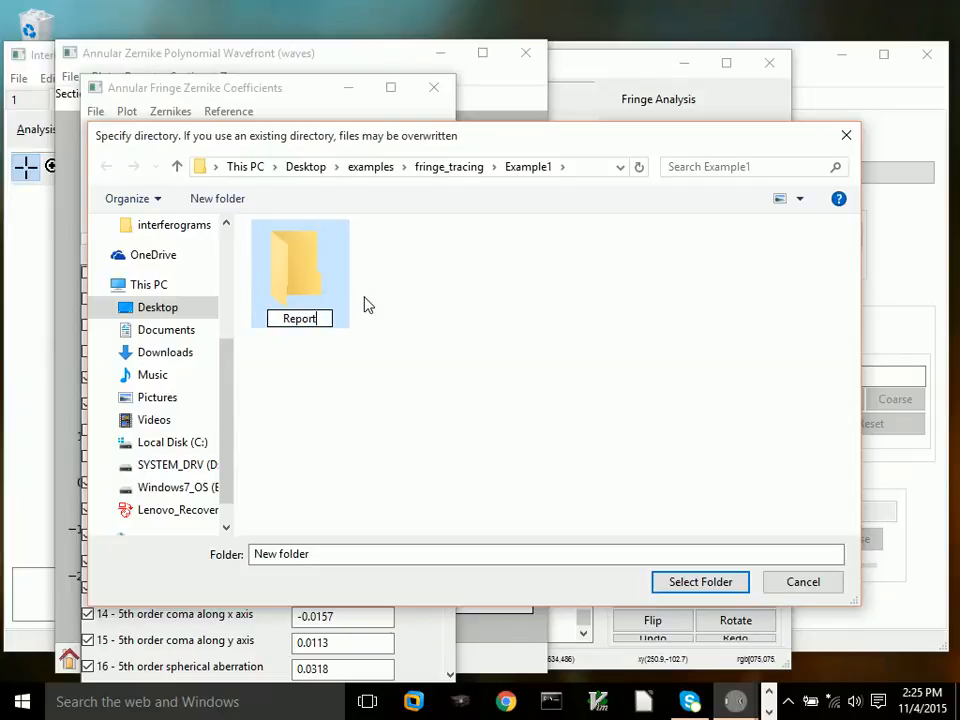
{"action": "left_click", "coordinate": [307, 289]}
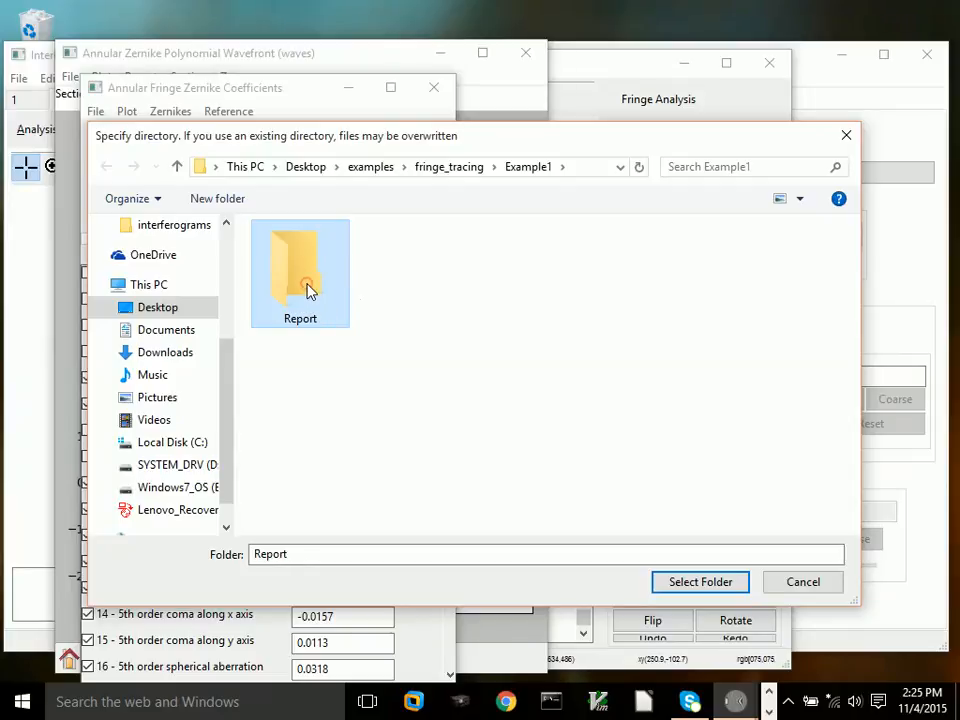
Step: Select the Report folder as the output directory and save the report as Report.docx
{"action": "left_click", "coordinate": [689, 581]}
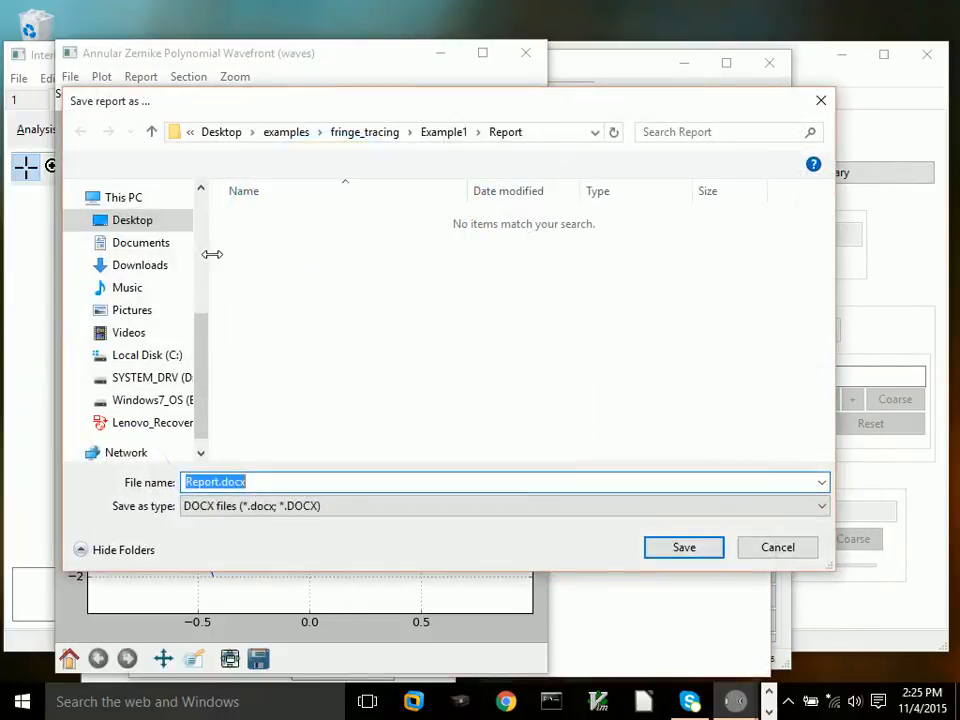
{"action": "left_click", "coordinate": [682, 553]}
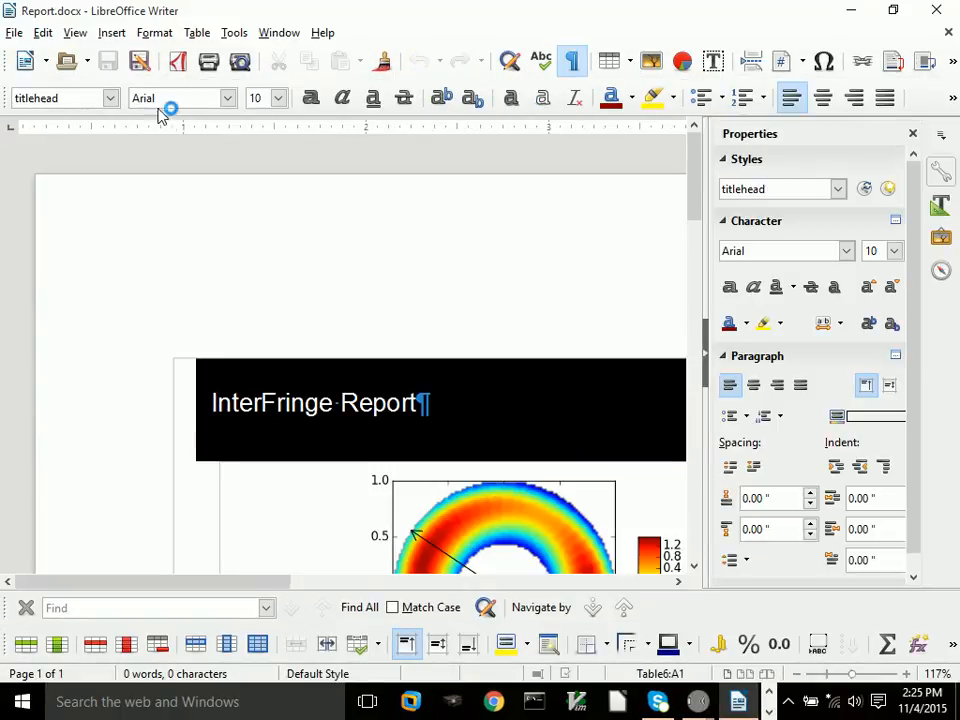
Step: Zoom out and scroll through the generated report page to examine its contents, then minimize the document
{"action": "left_click", "coordinate": [78, 34]}
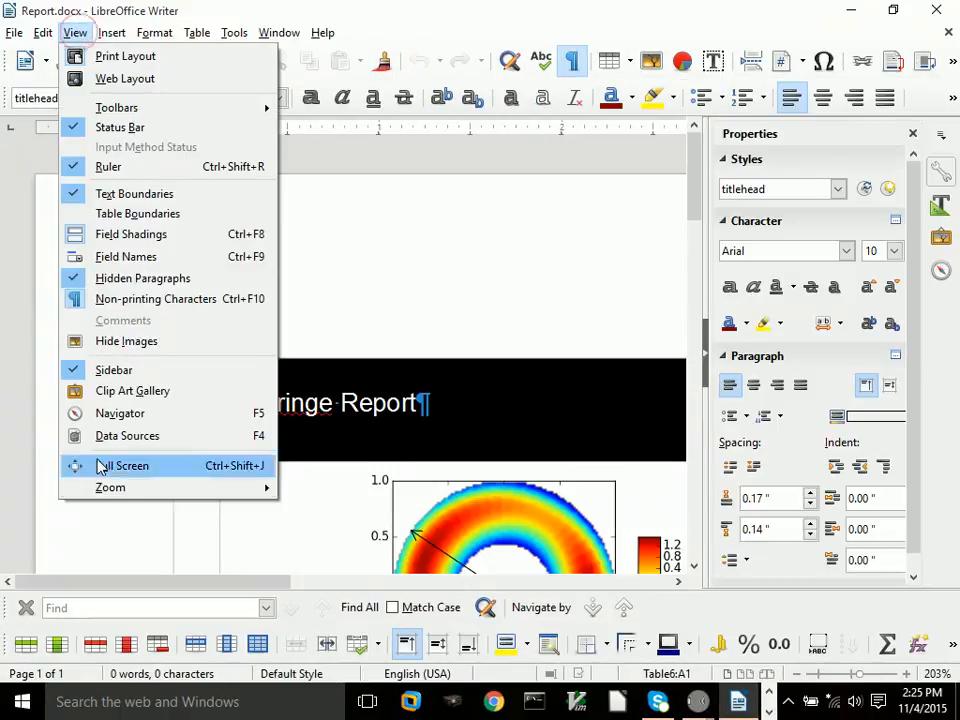
{"action": "mouse_move", "coordinate": [107, 489]}
{"action": "left_click", "coordinate": [300, 510]}
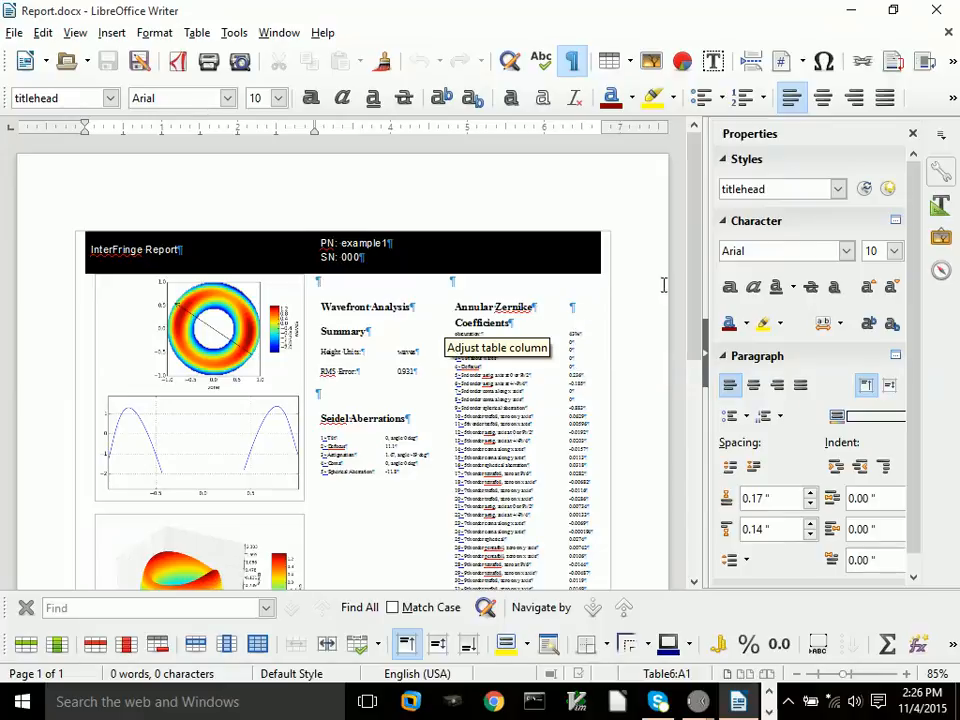
{"action": "left_click_drag", "start_coordinate": [692, 272], "coordinate": [690, 335]}
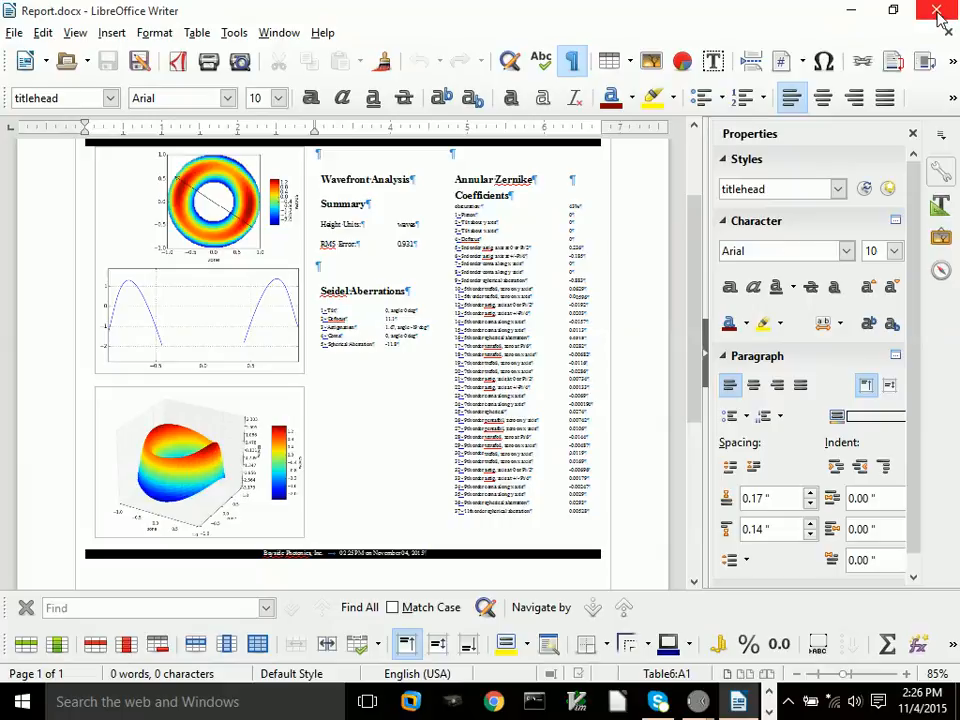
{"action": "left_click", "coordinate": [849, 15]}
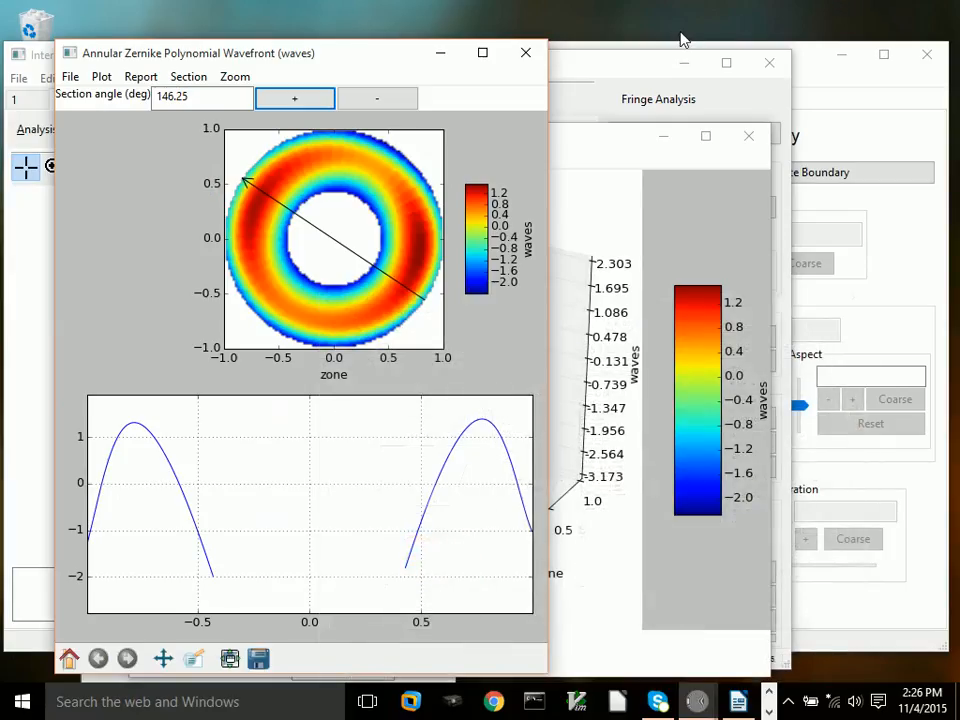
Step: Bring the main InterFringe window forward and exit the application
{"action": "left_click_drag", "start_coordinate": [590, 77], "coordinate": [698, 203]}
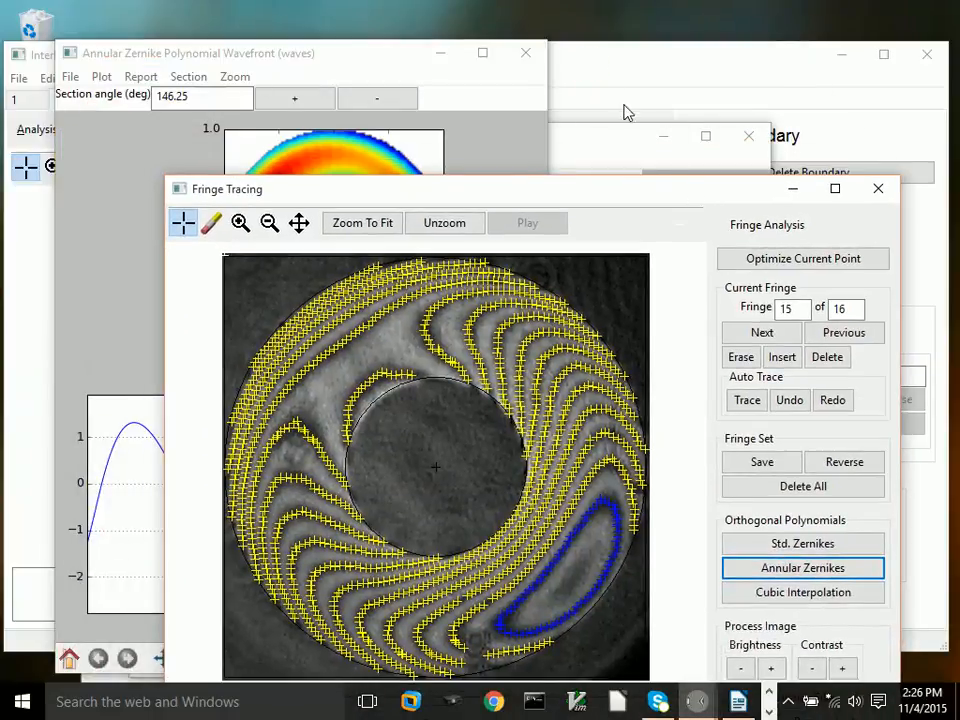
{"action": "left_click", "coordinate": [585, 63]}
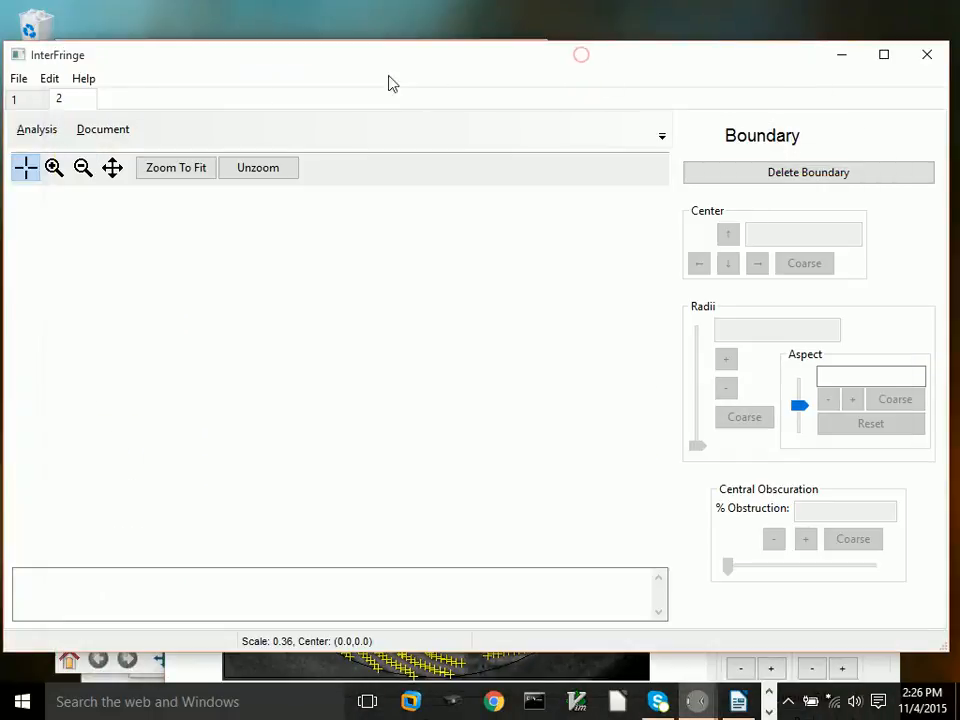
{"action": "left_click", "coordinate": [19, 79]}
{"action": "left_click", "coordinate": [80, 294]}
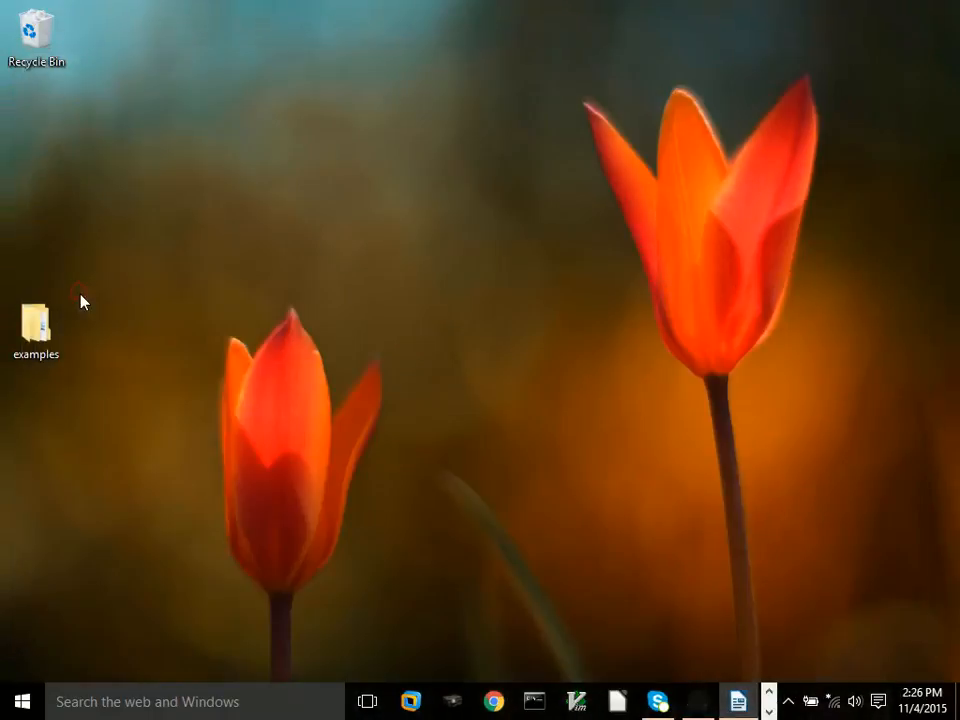